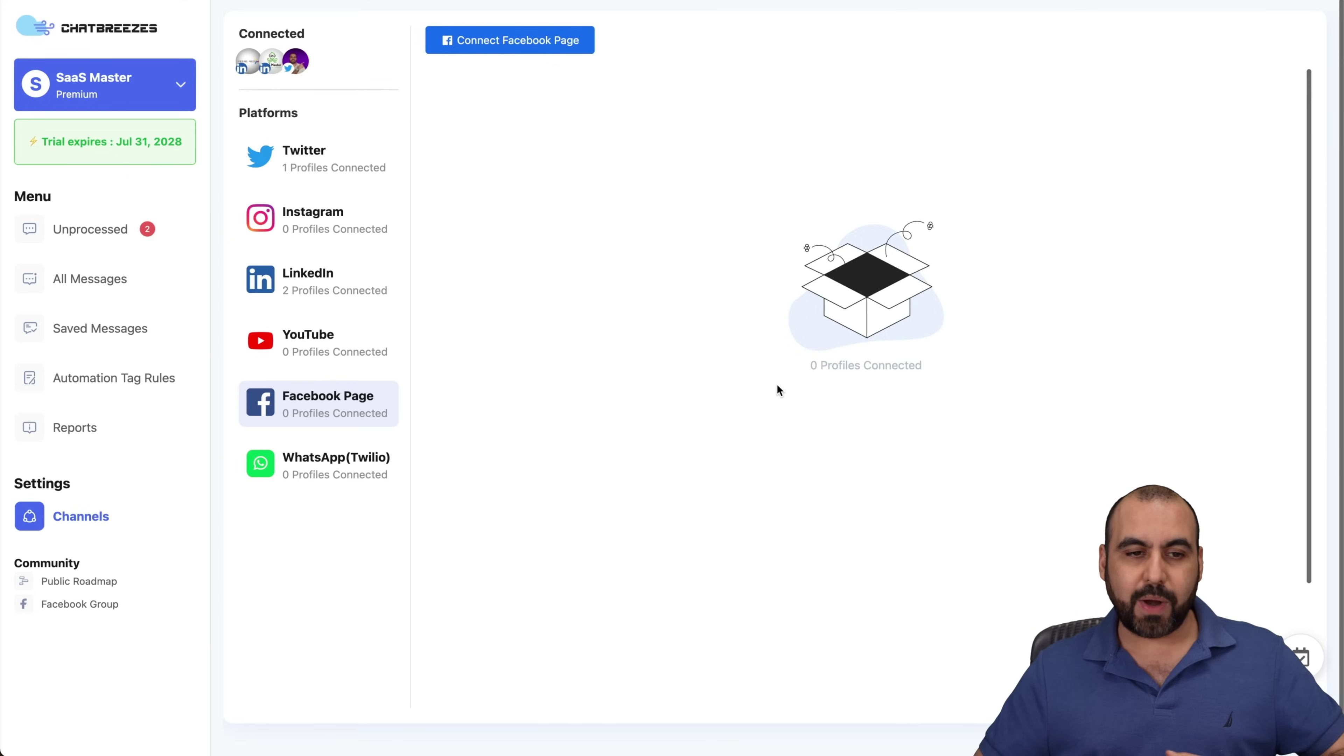
- Open the unprocessed messages and play the video attached to the newest direct message
left_click(100, 233)
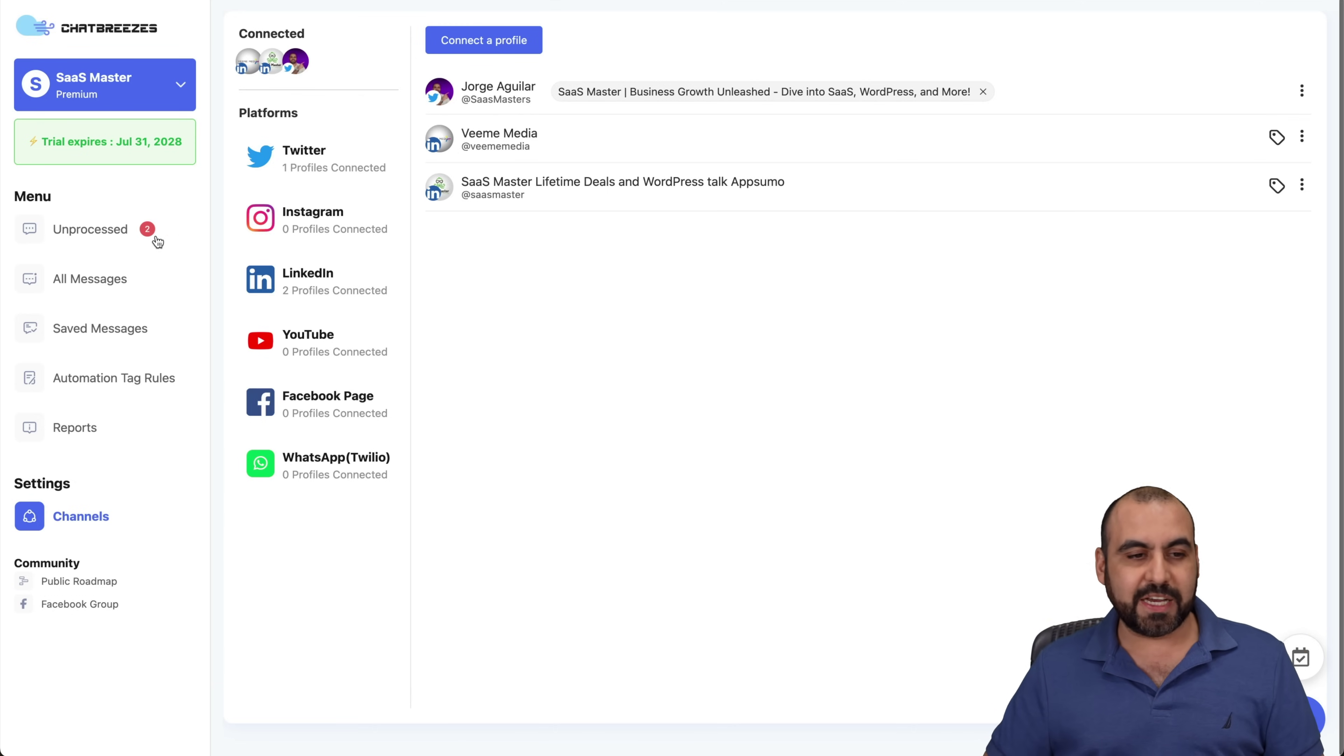
left_click(81, 233)
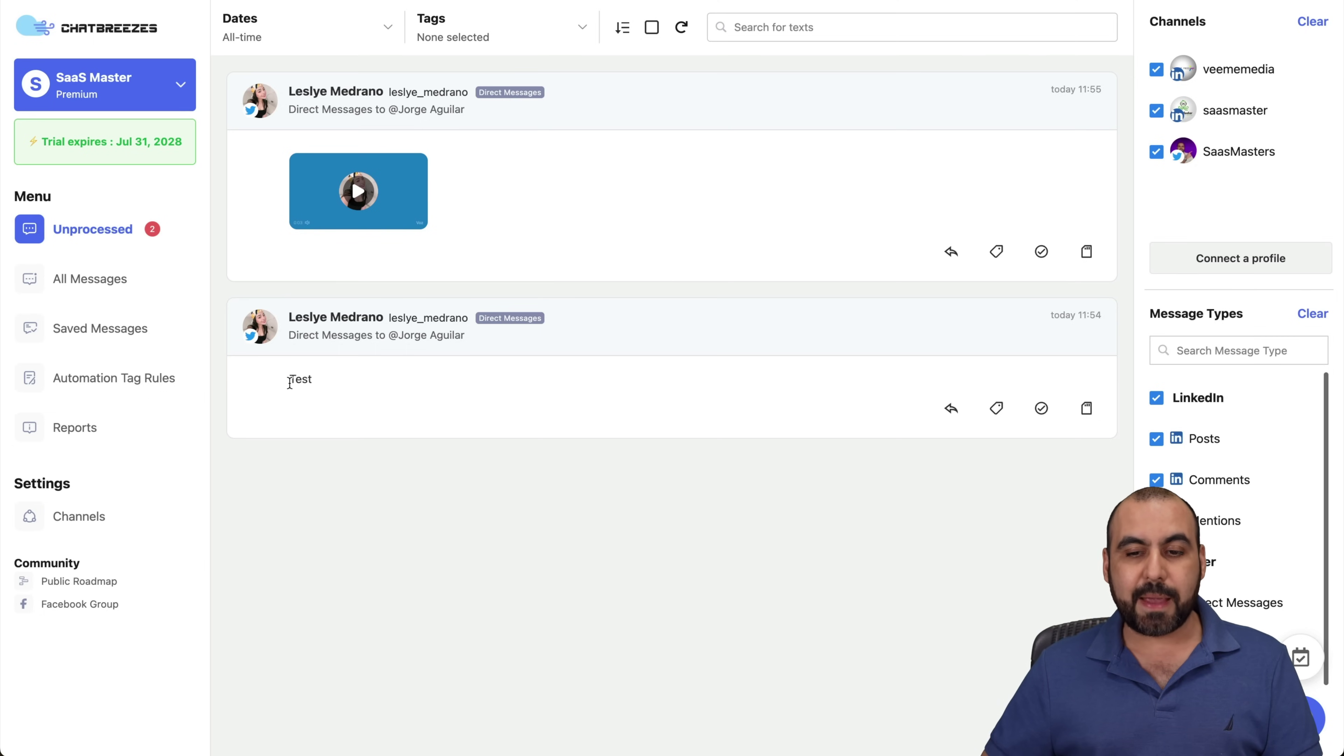
left_click(416, 215)
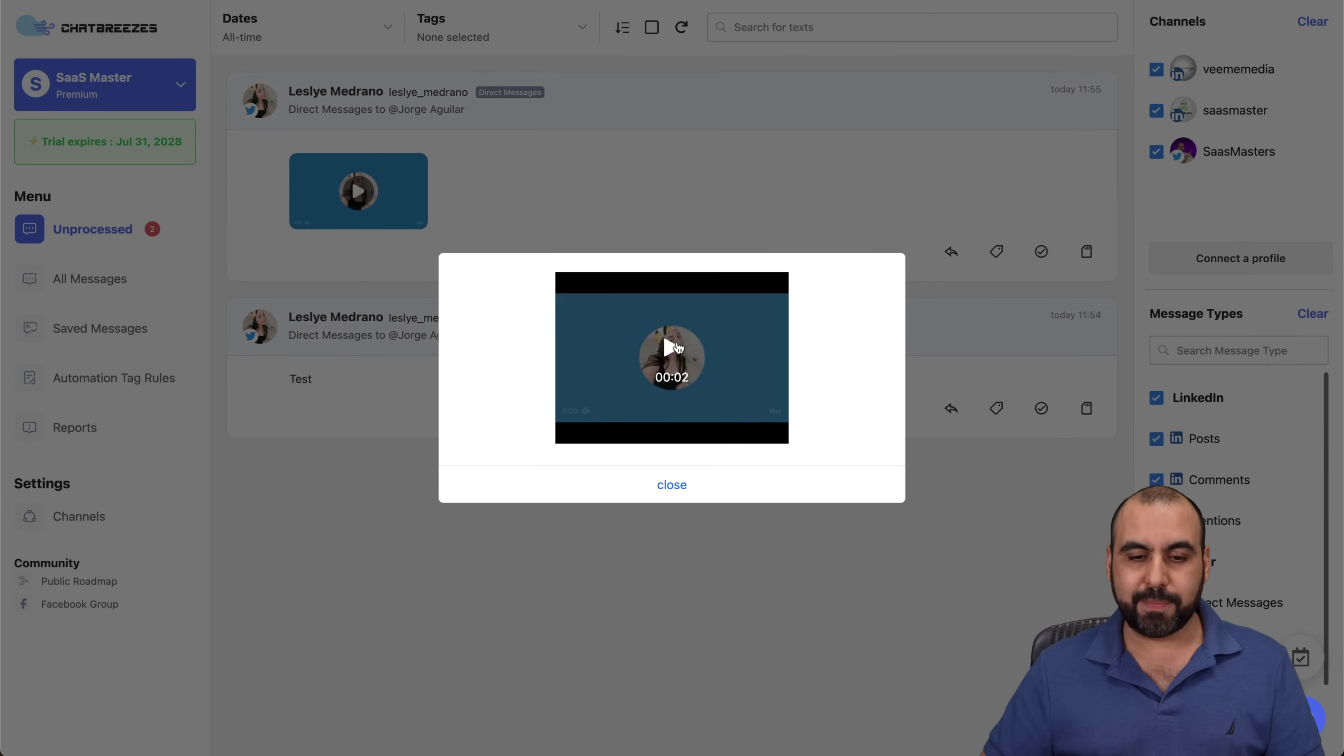
left_click(677, 347)
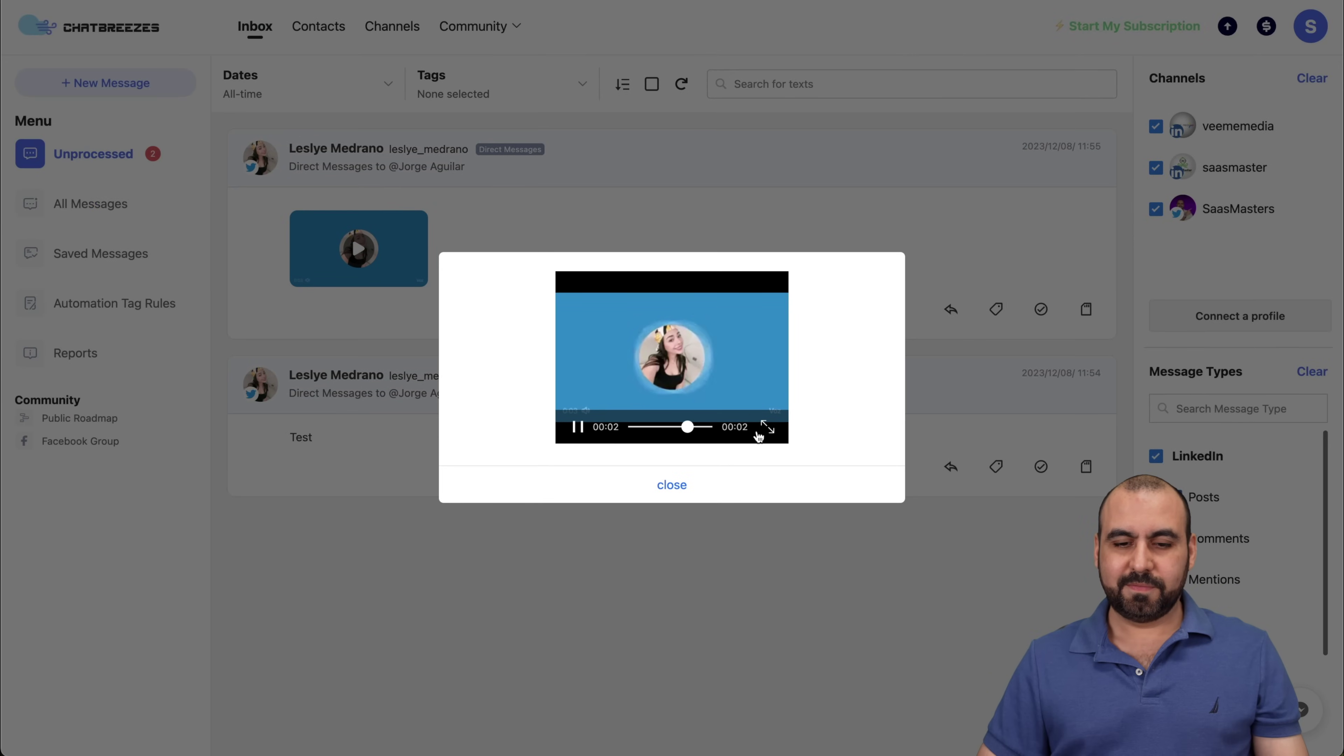
left_click(683, 481)
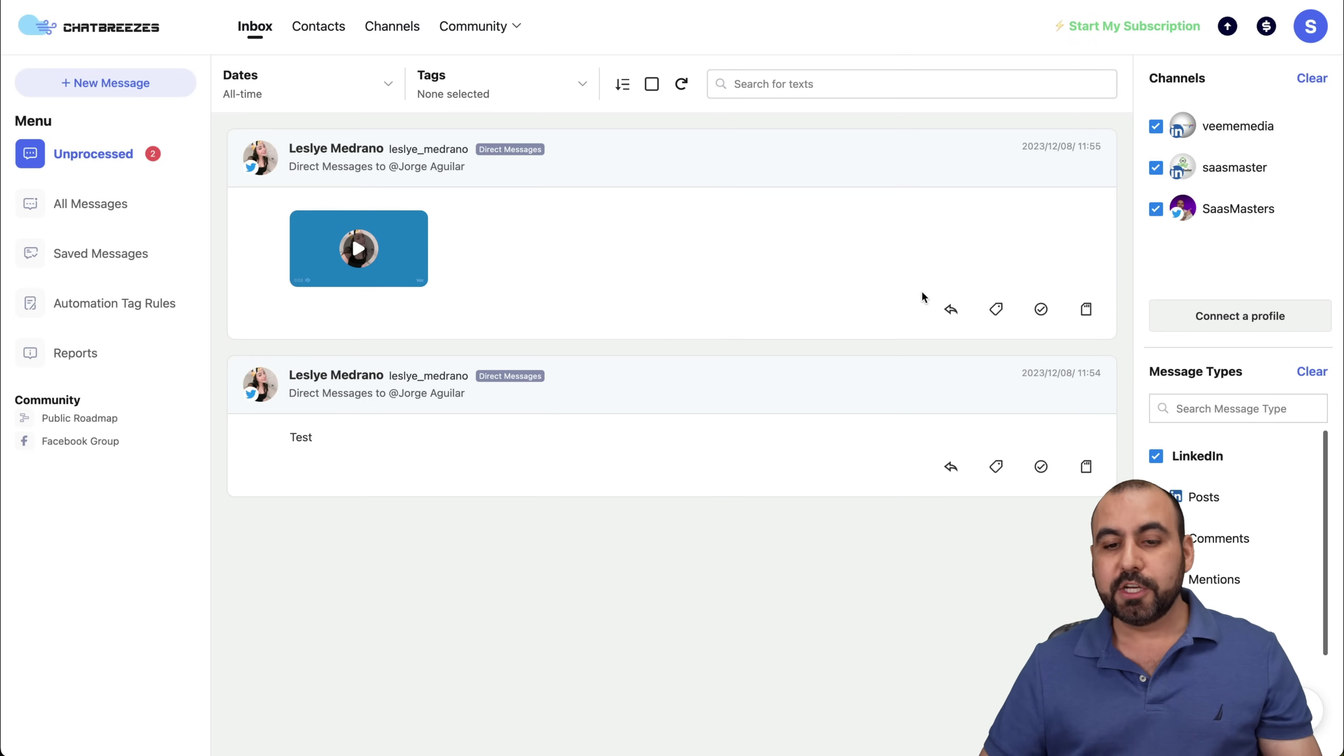
- Reply to the video message with the Coffee grinder product info from My Store and mark the message as processed
left_click(950, 310)
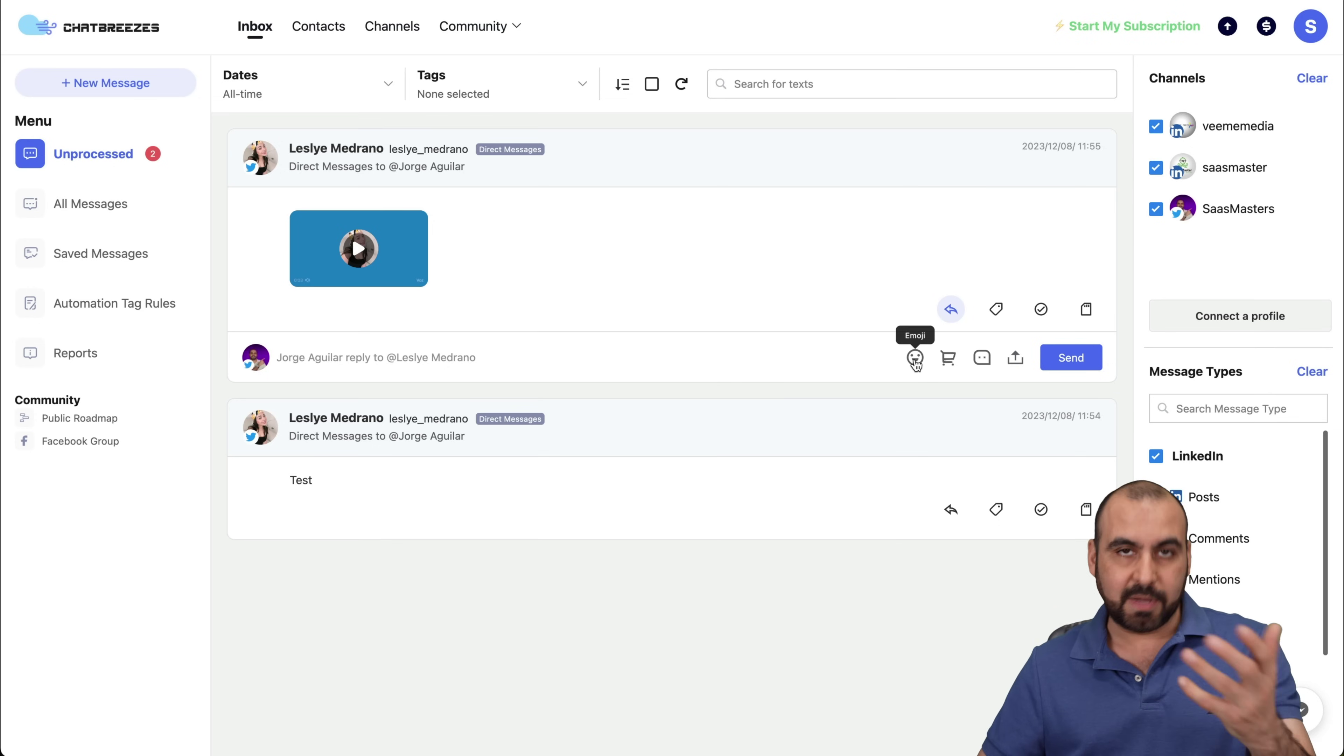
left_click(949, 360)
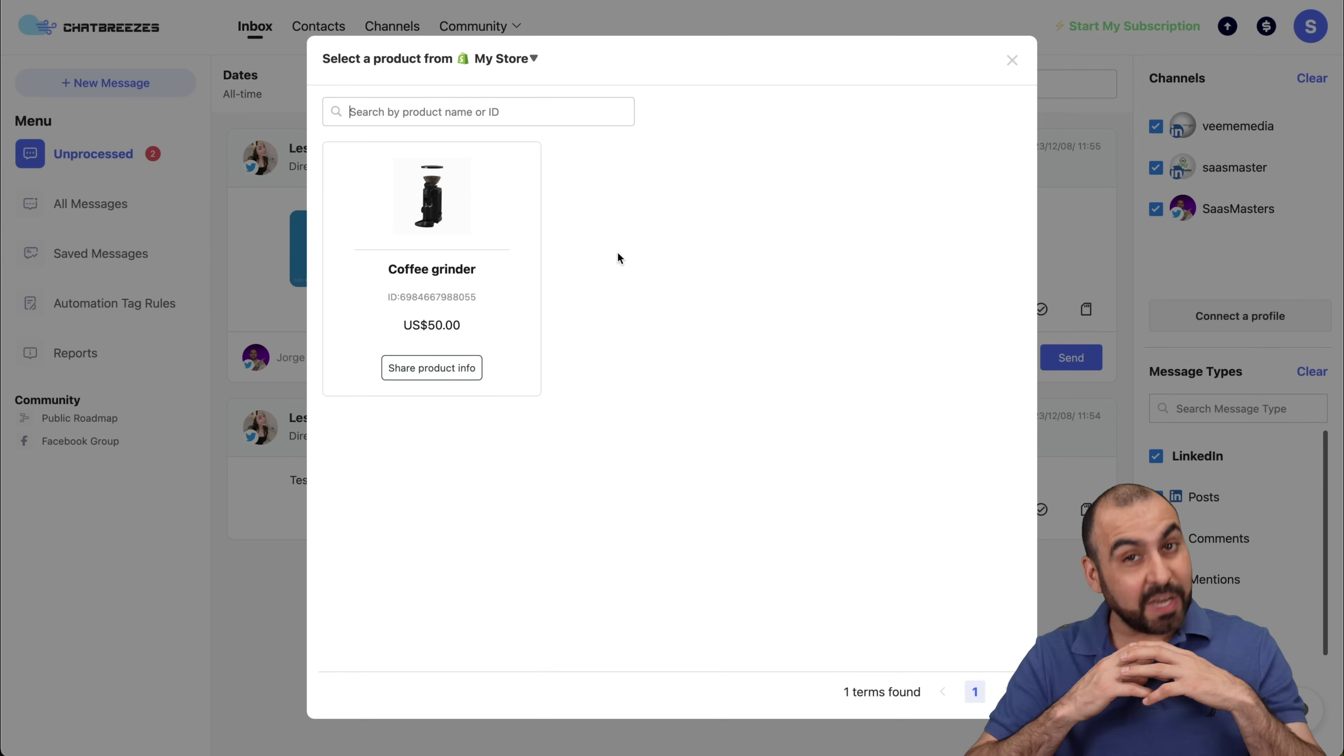
left_click(453, 369)
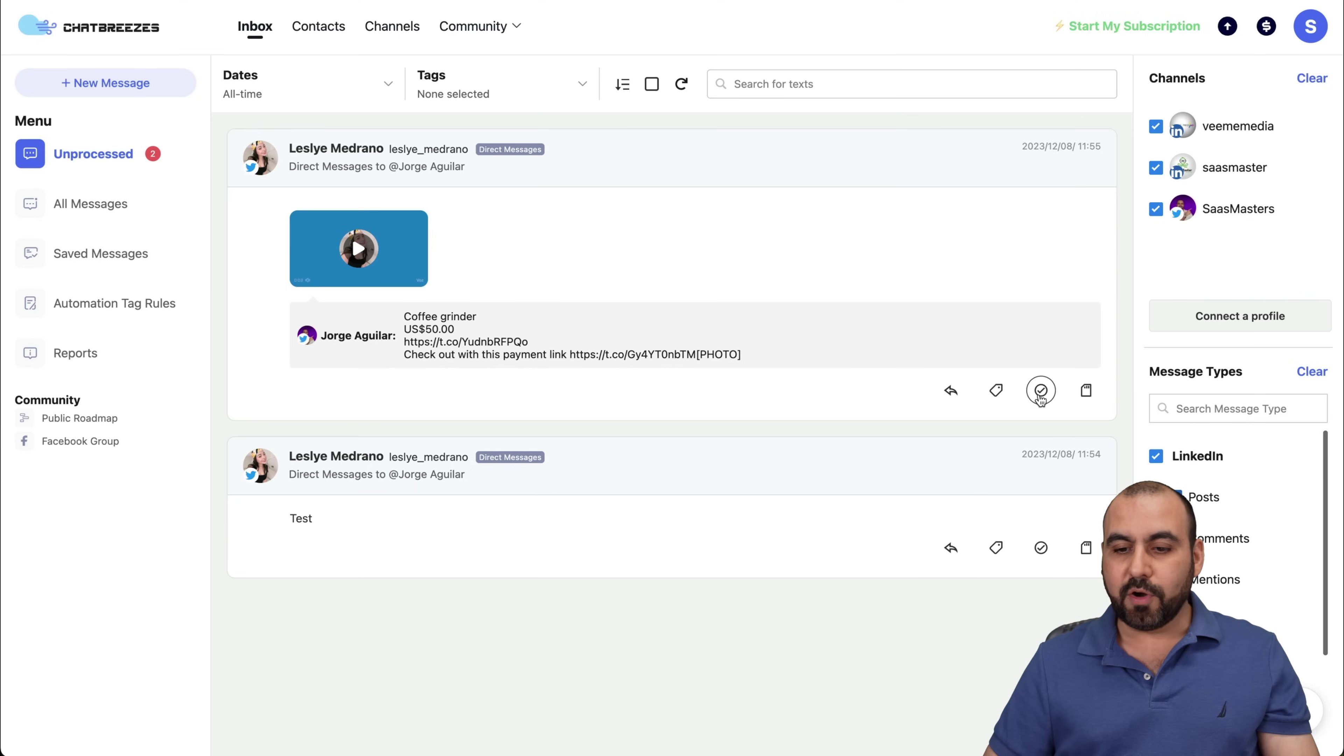
left_click(996, 391)
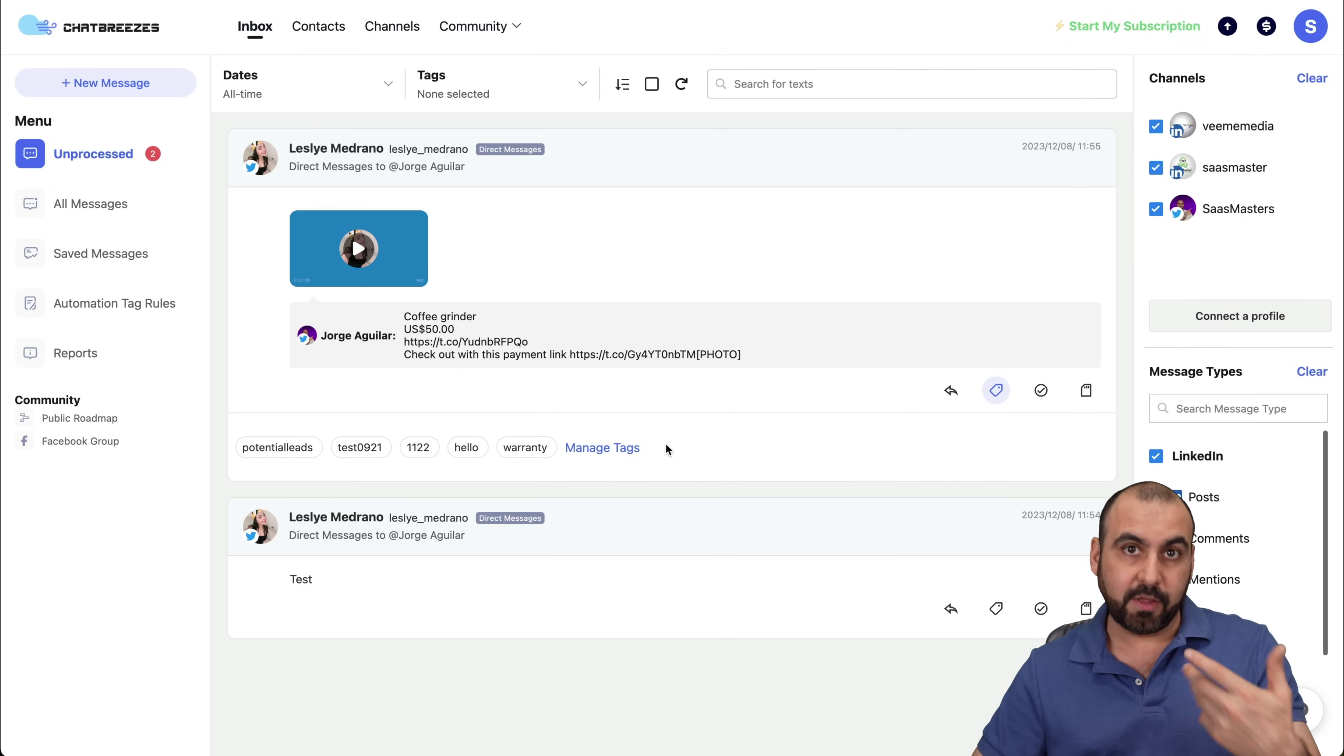
left_click(1041, 391)
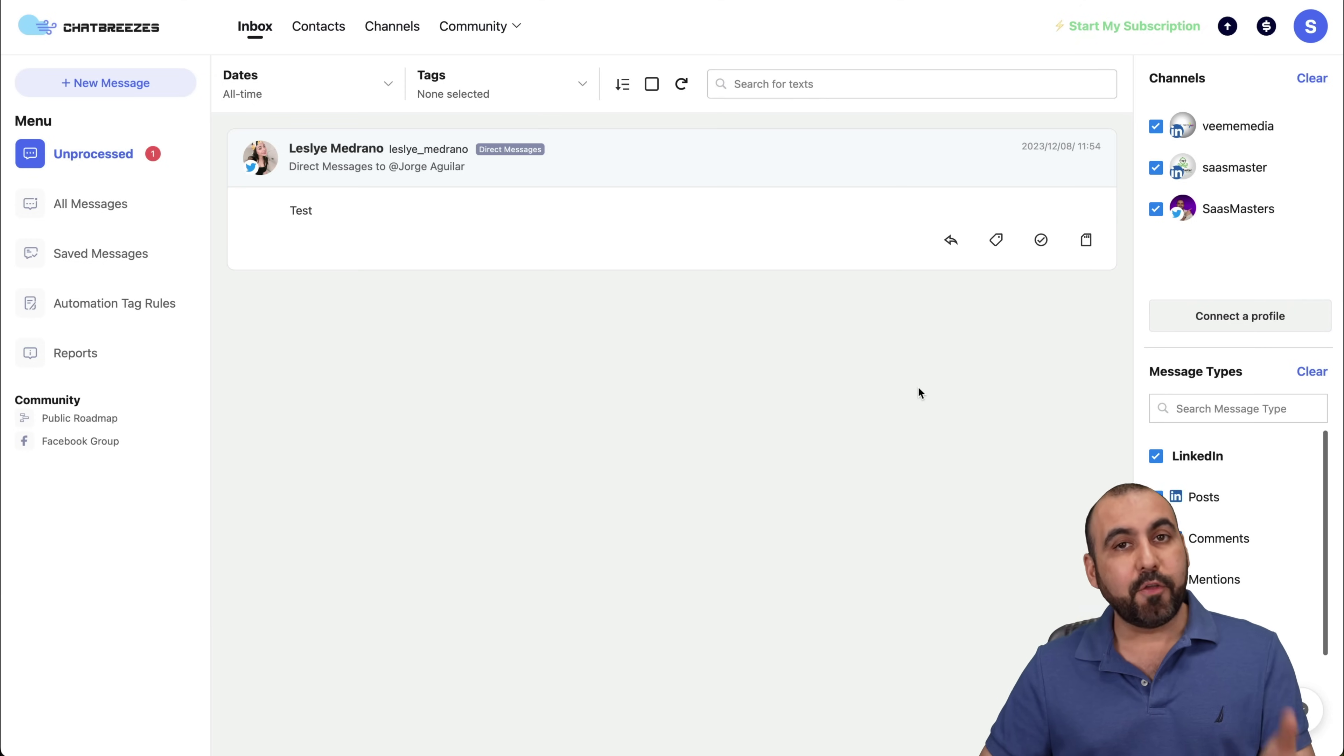
- Start a reply to the remaining "Test" direct message and examine its reply options
left_click(951, 241)
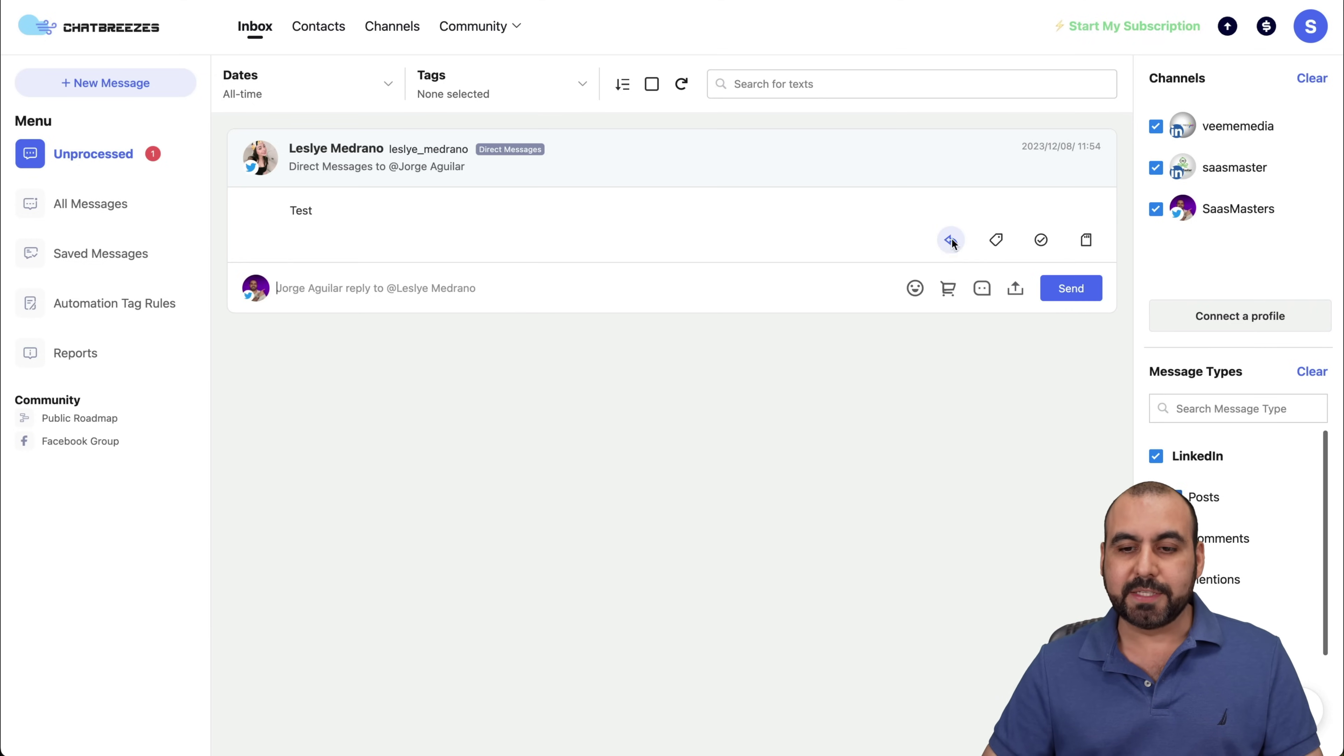
left_click(982, 289)
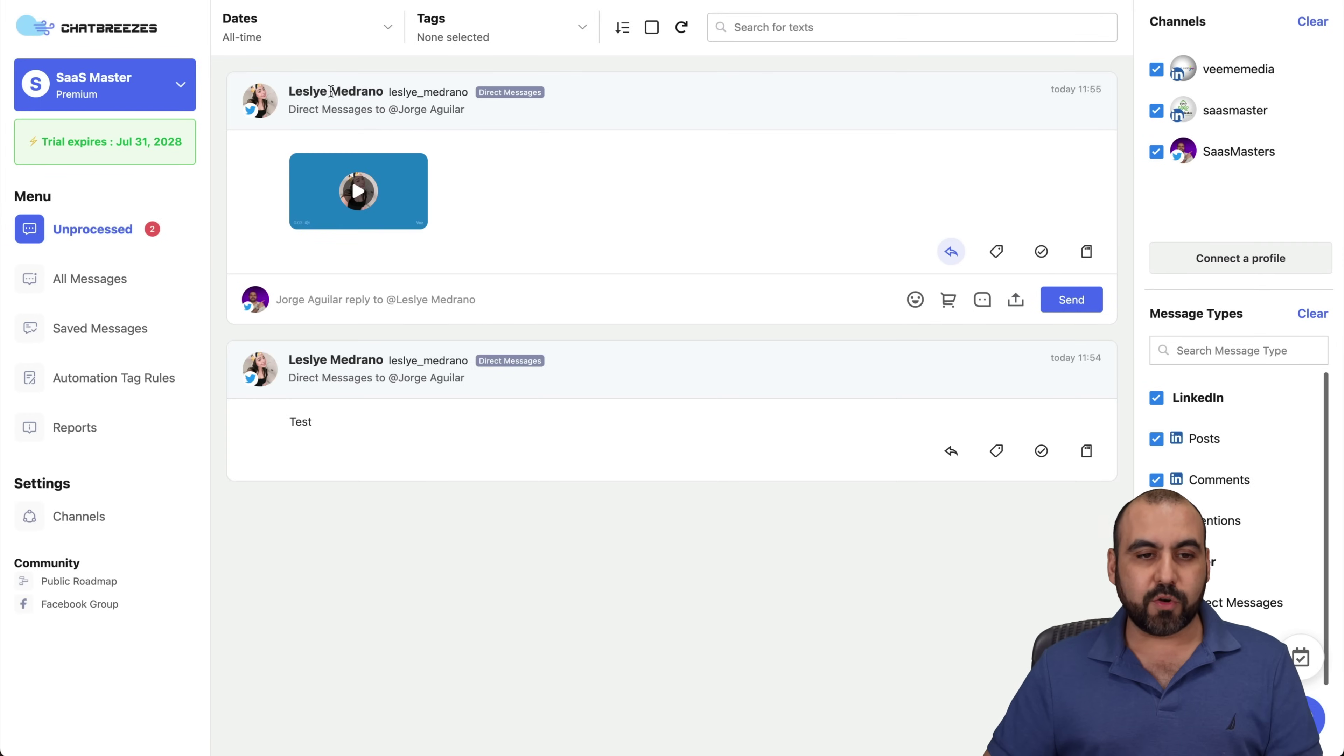
- Examine the full conversation and contact info for the sender of the video message, and close it
left_click(320, 107)
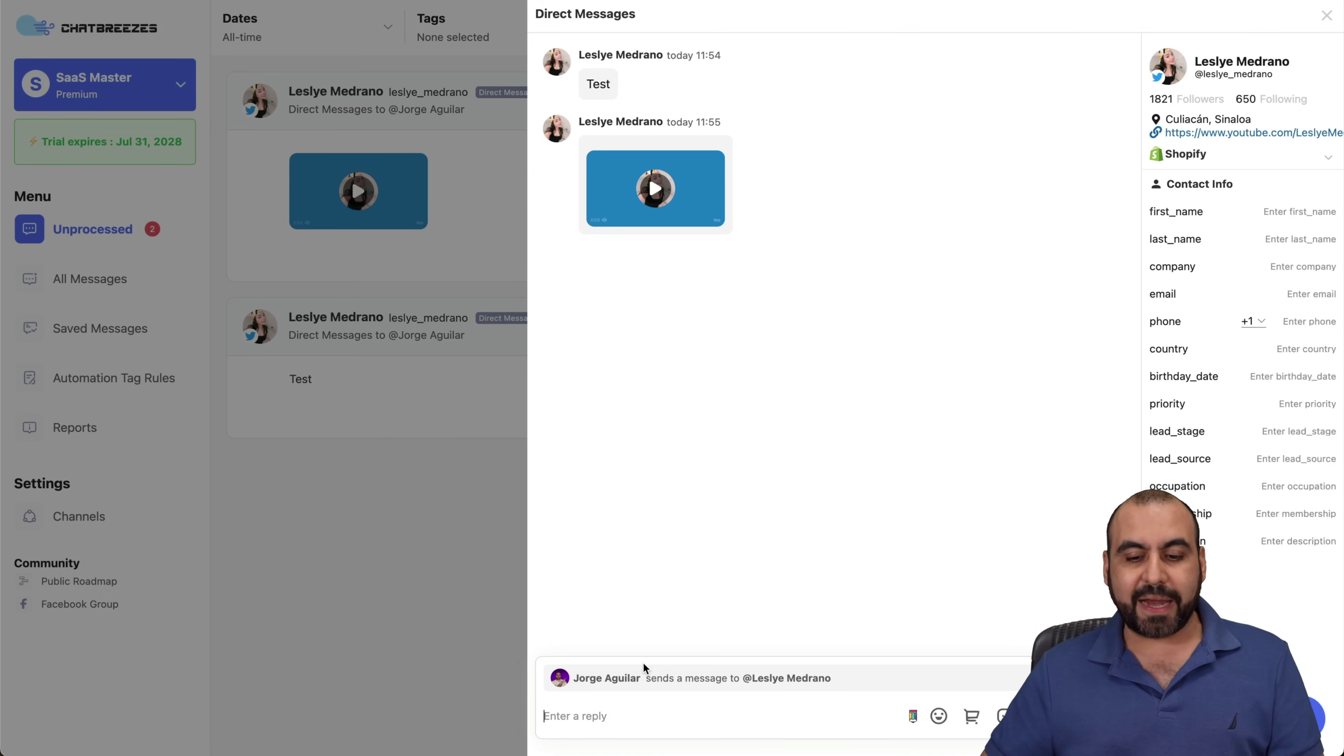
left_click(633, 708)
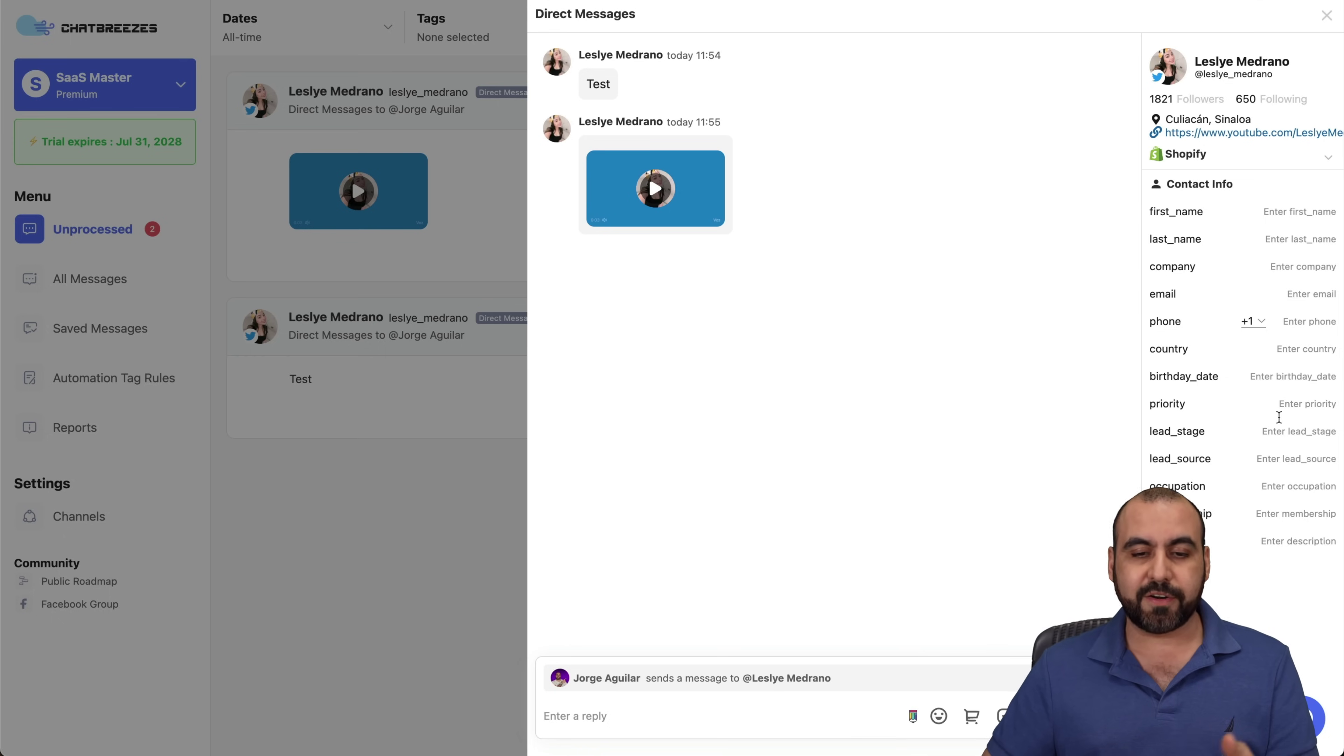
left_click(750, 714)
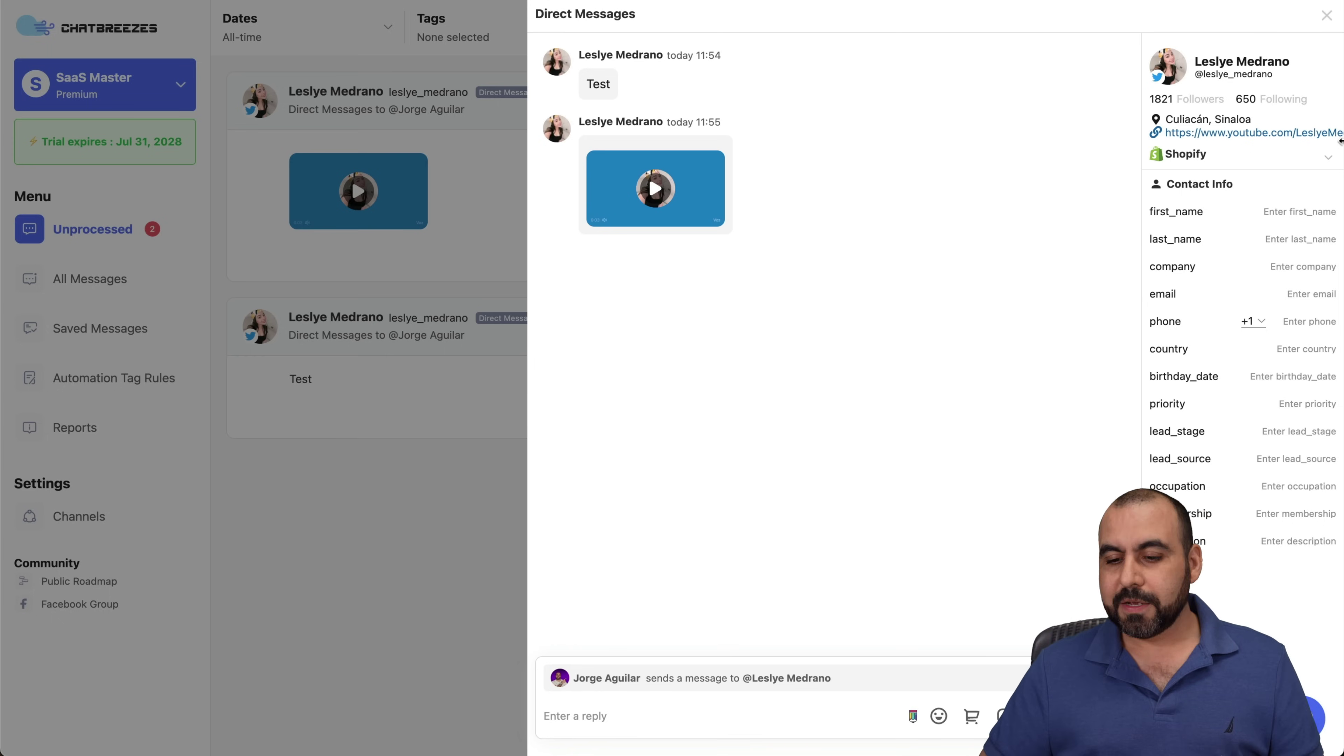
left_click(1326, 17)
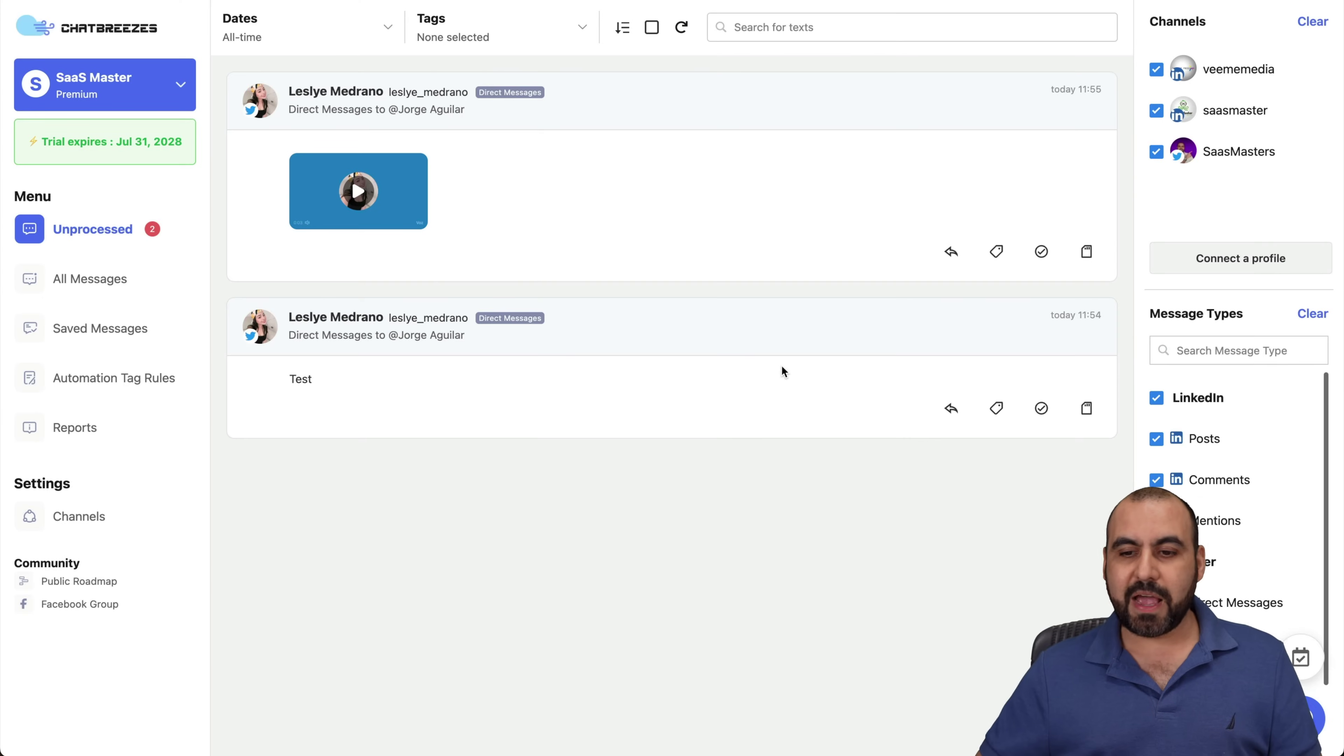
- Look through all messages and the message type filters, and view the saved messages
left_click(97, 278)
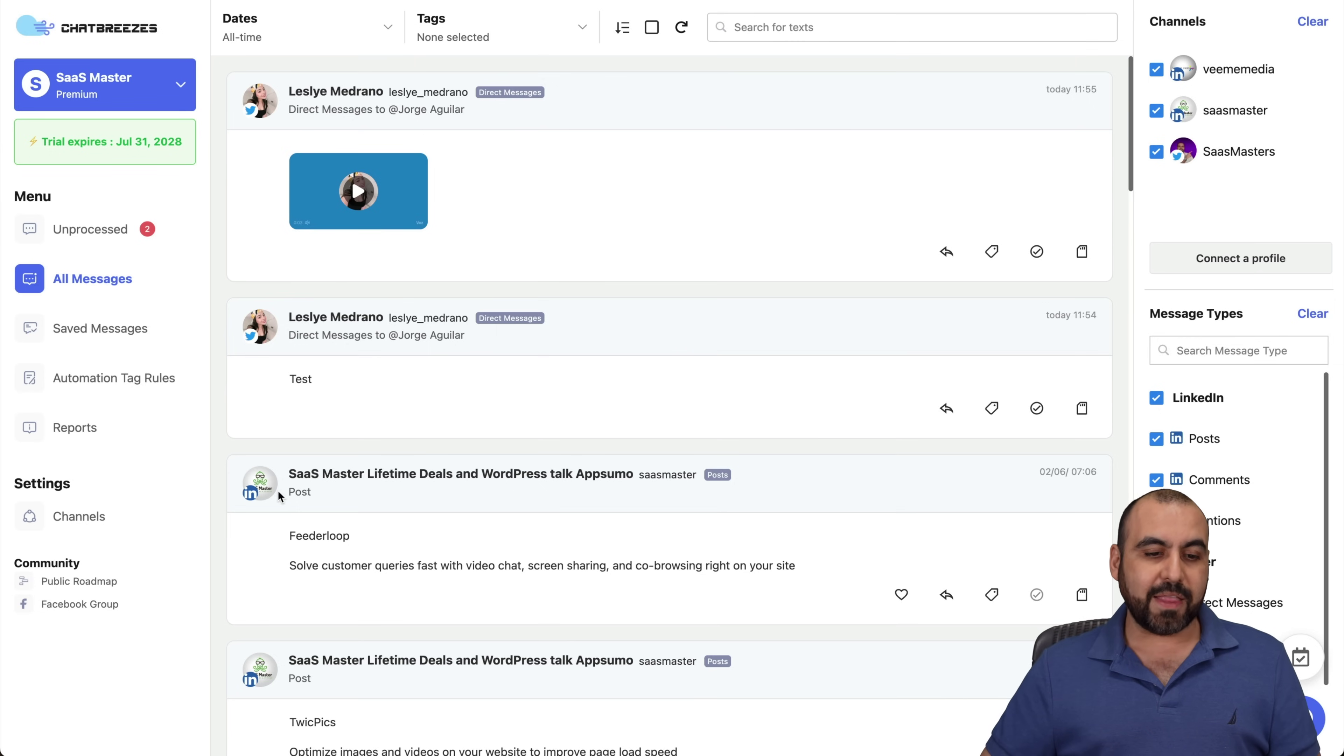
scroll(278, 491, "down", 4)
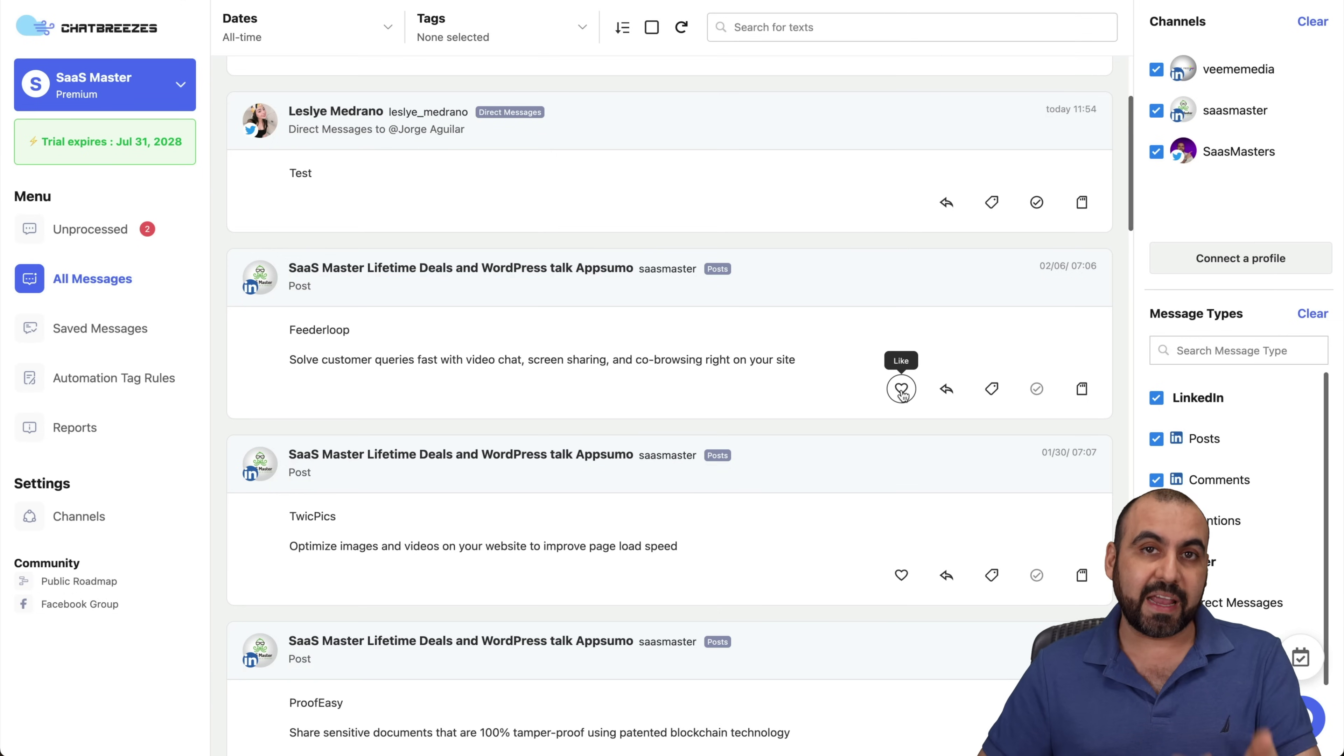
scroll(849, 209, "up", 2)
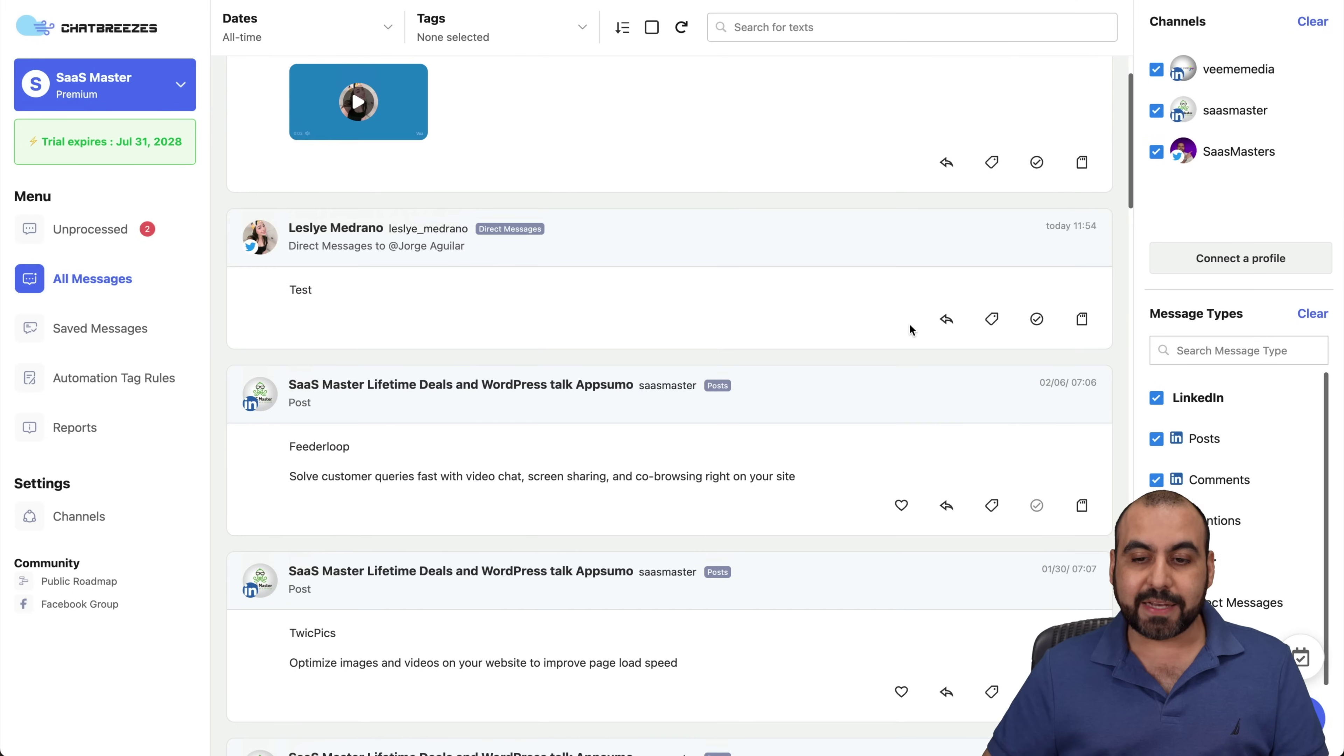
scroll(873, 339, "down", 2)
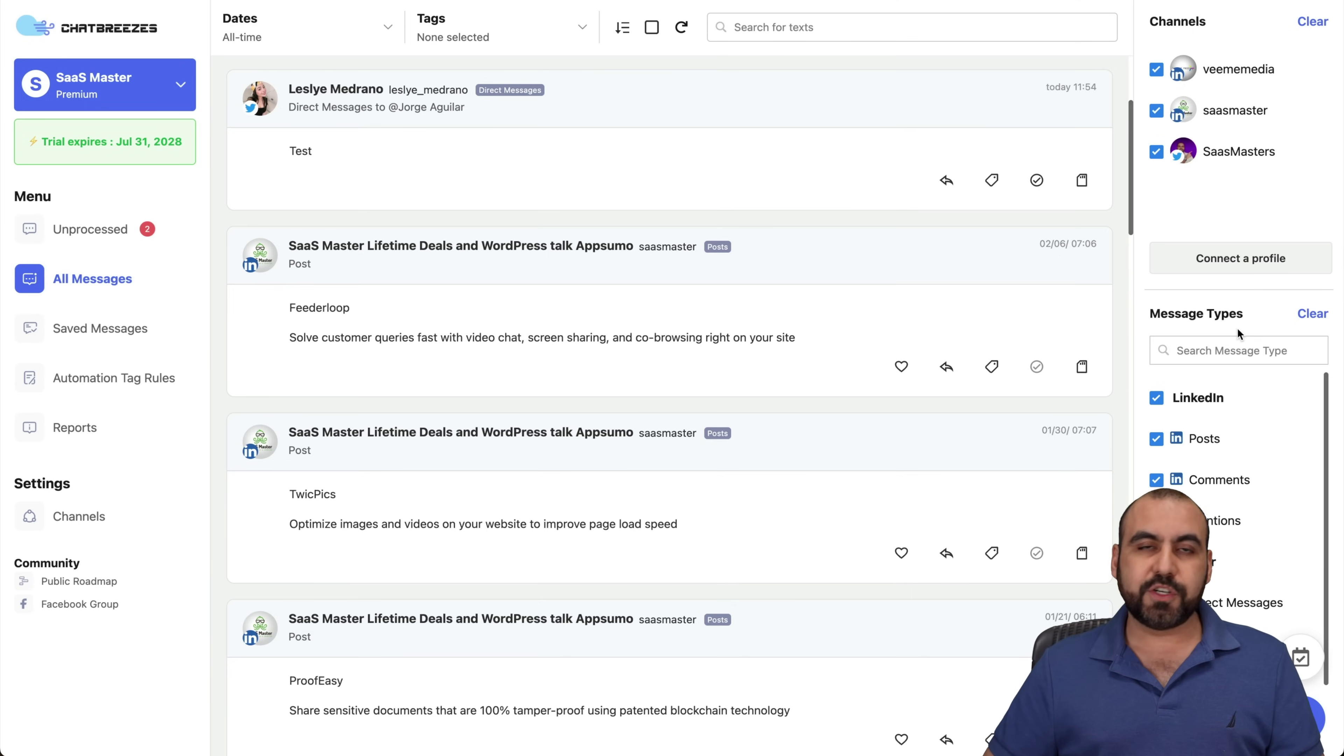
mouse_move(1231, 64)
scroll(1230, 462, "down", 1)
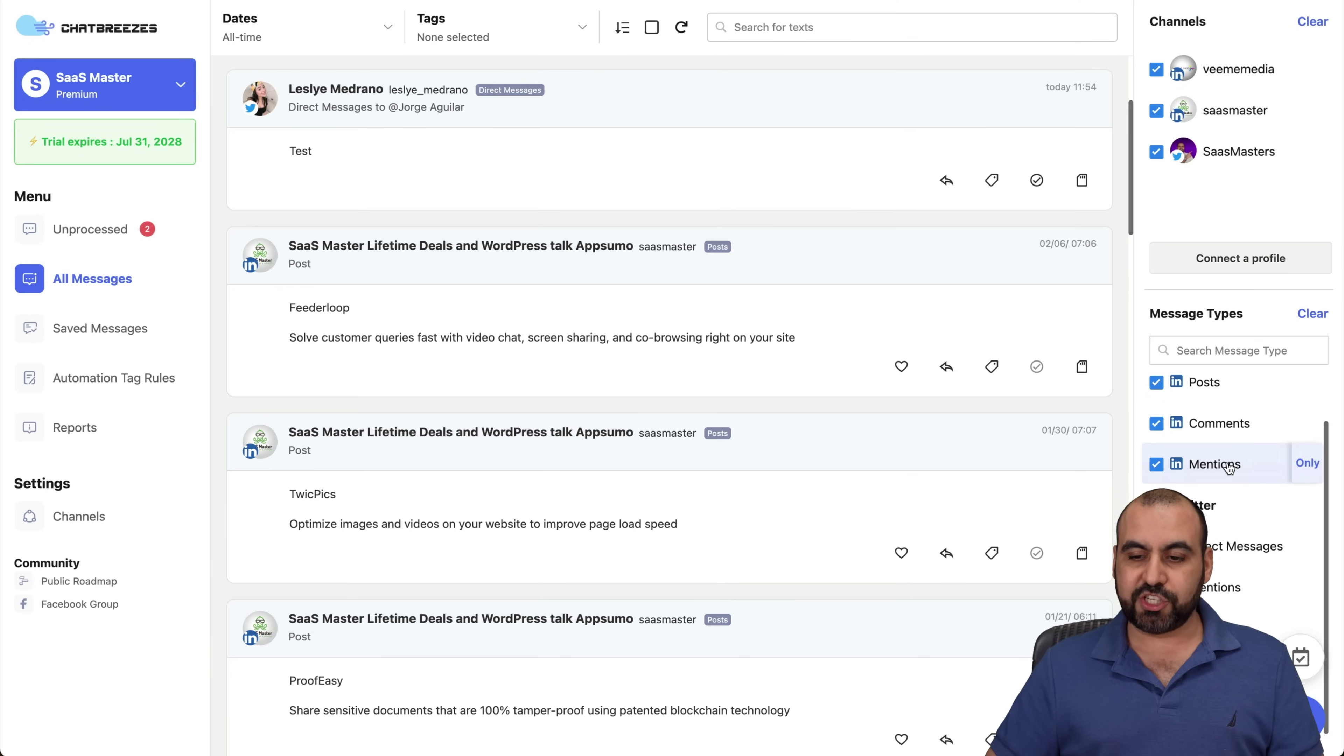
scroll(1228, 468, "up", 1)
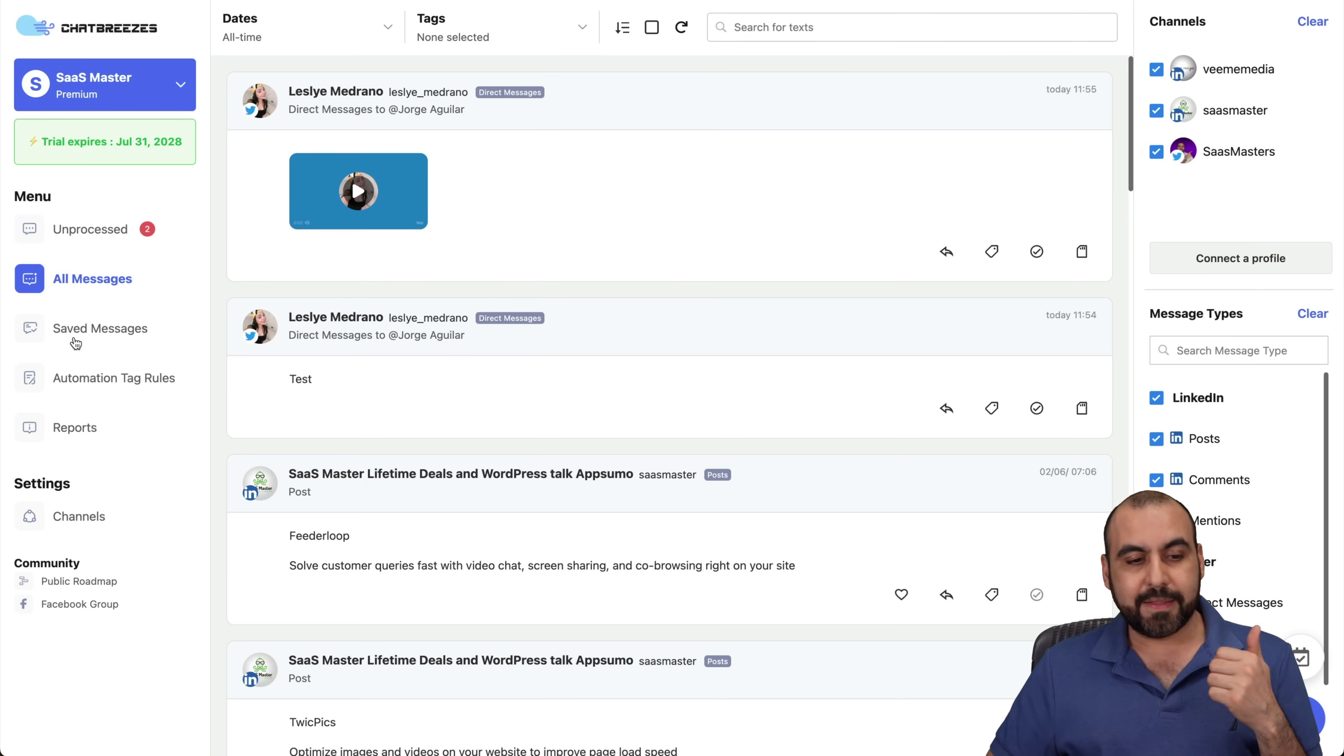
left_click(95, 331)
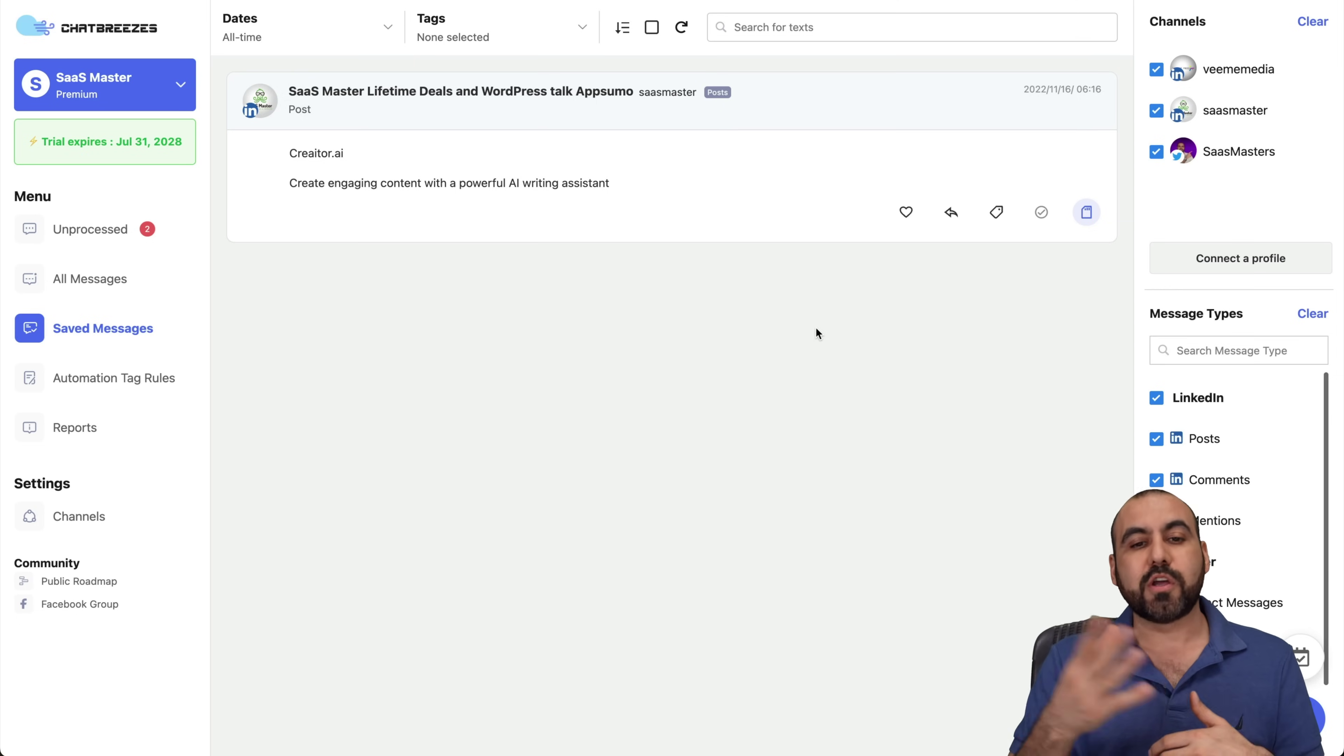
- Set up a new automation tag rule for only the Twitter channel, with the keyword "warranty"
left_click(82, 381)
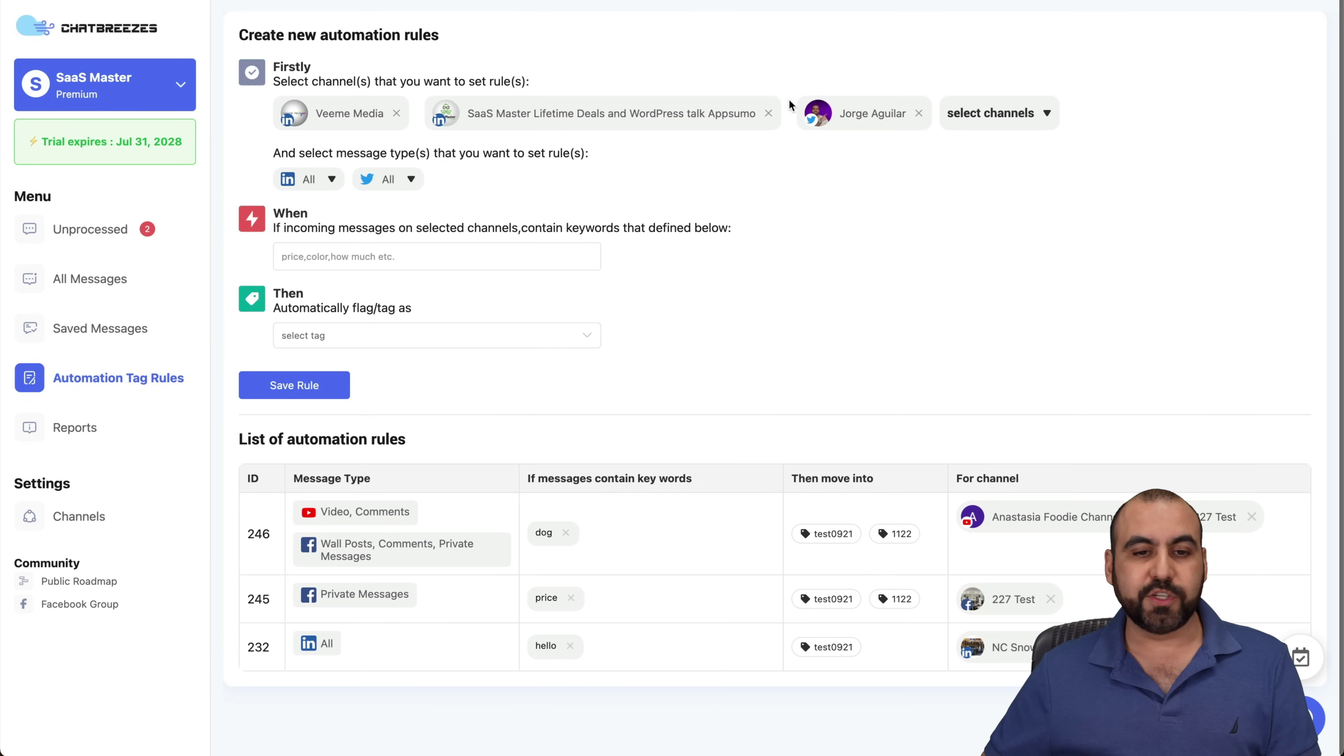
left_click(768, 112)
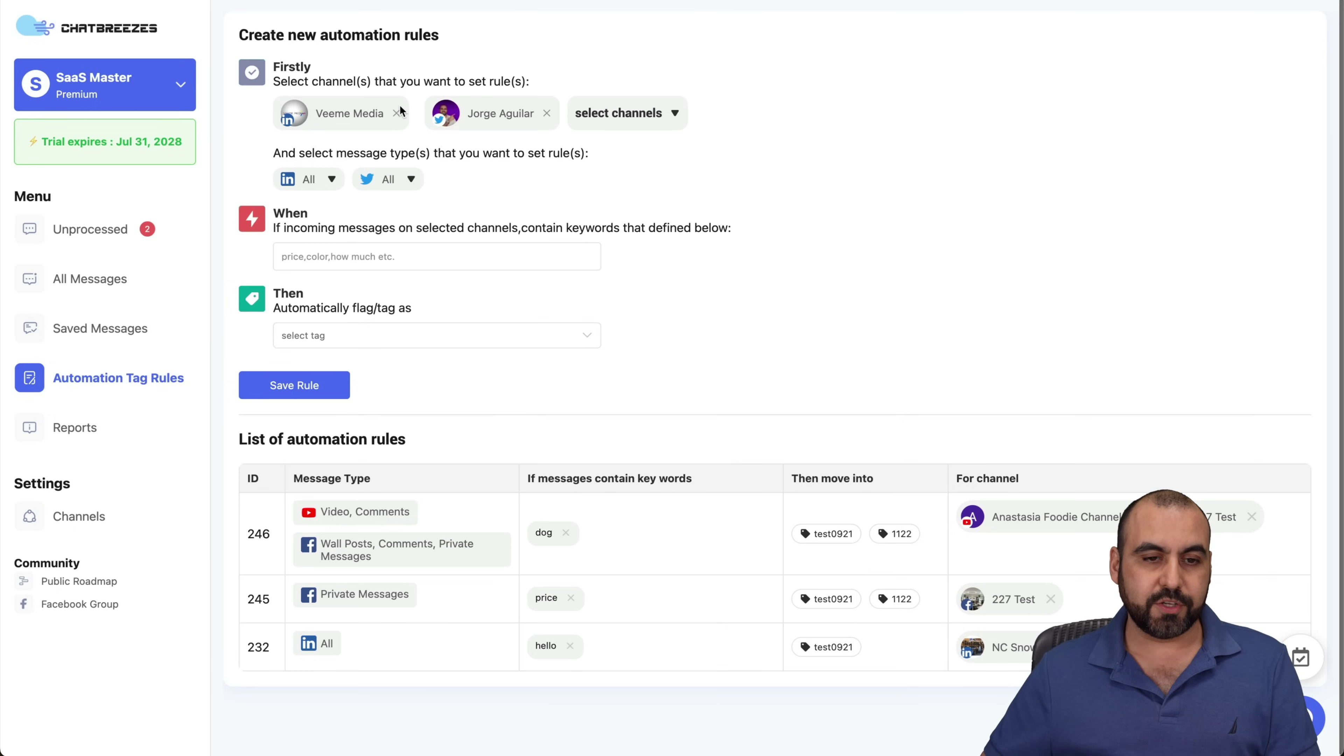
left_click(396, 114)
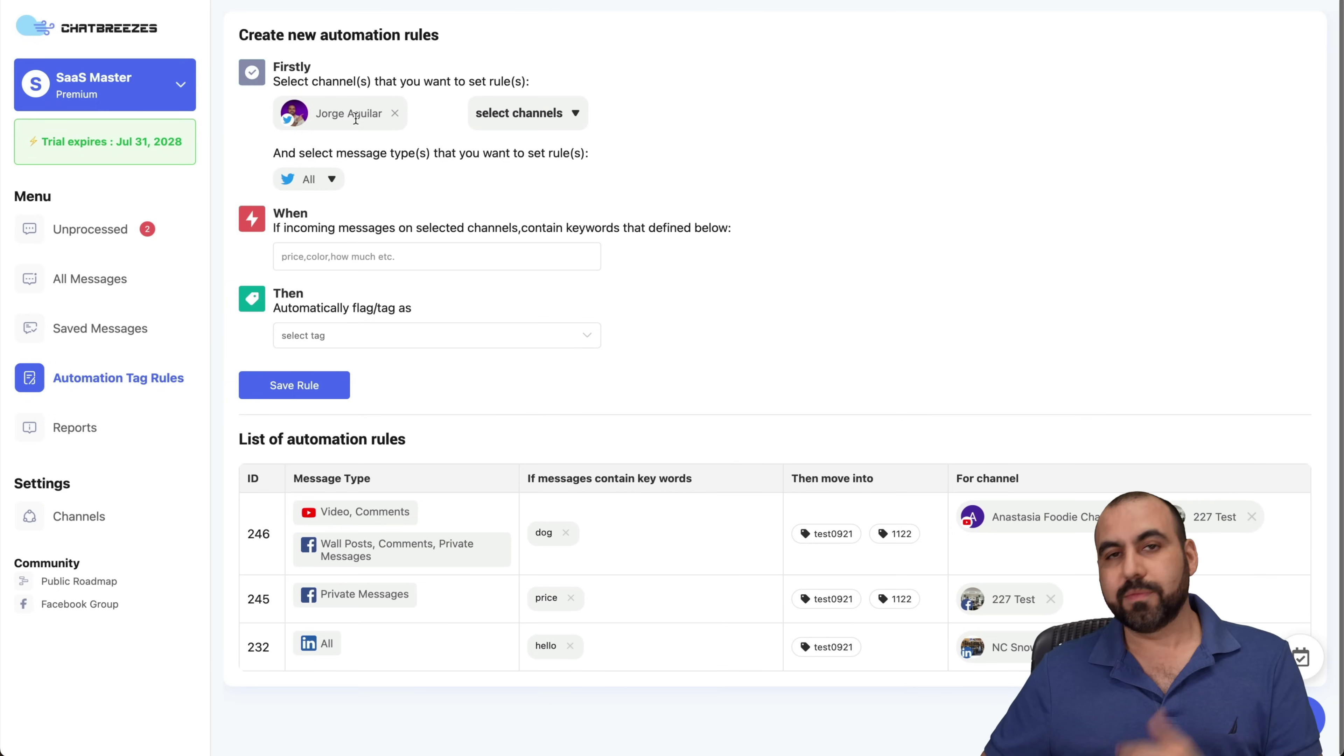
left_click(330, 253)
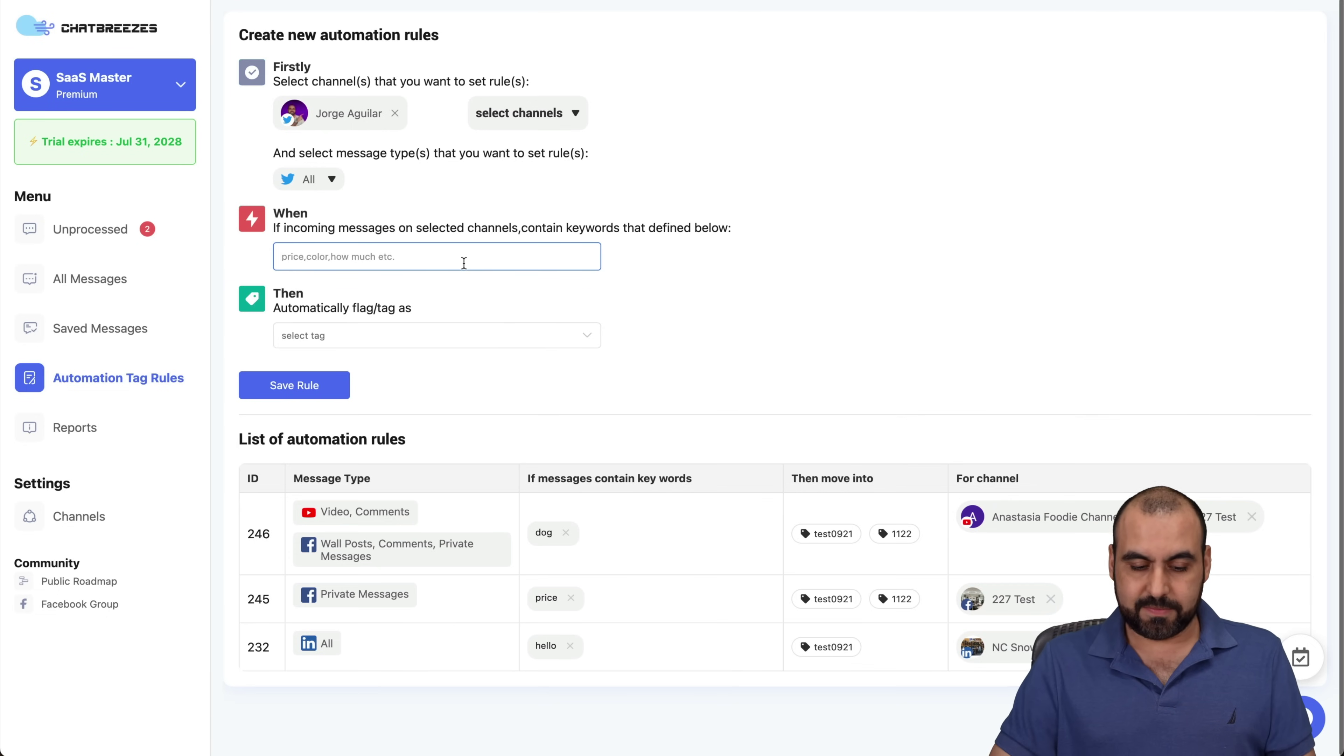
type("warranty")
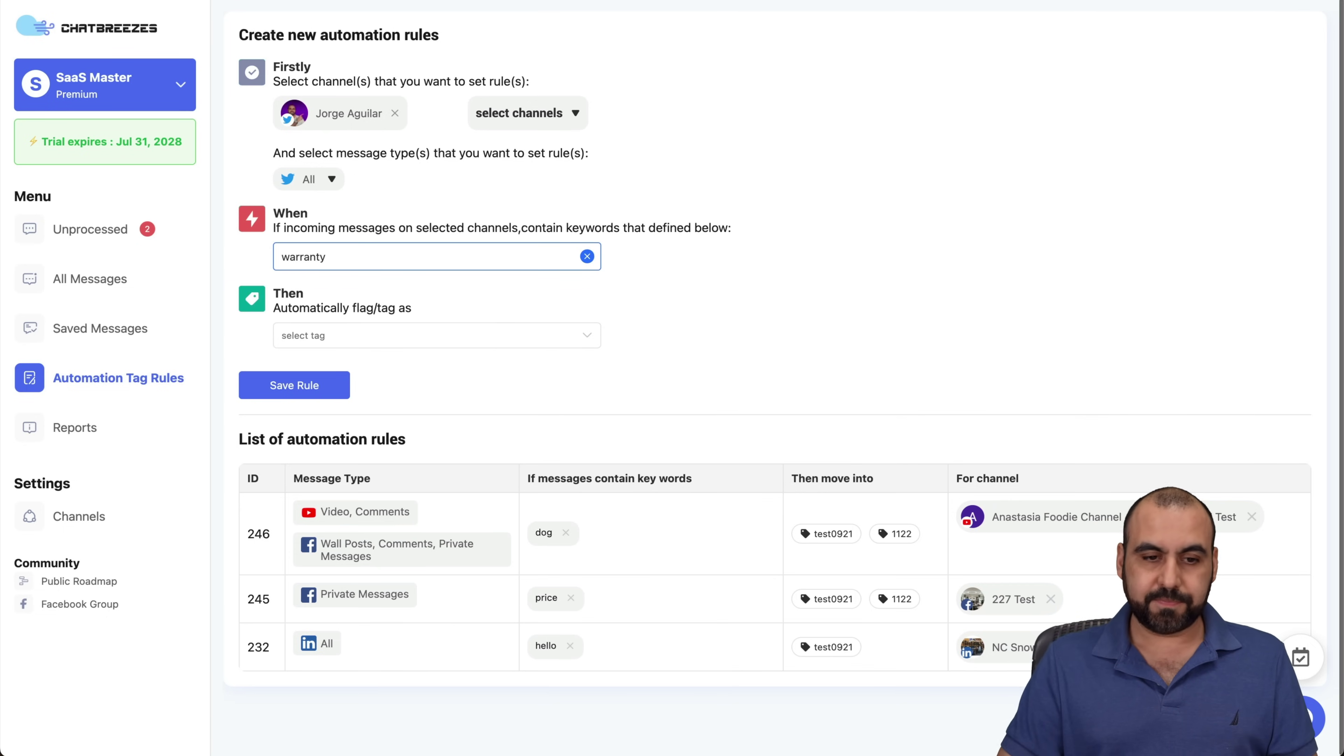
- Create a new tag named "warranty" in the tag management
left_click(423, 335)
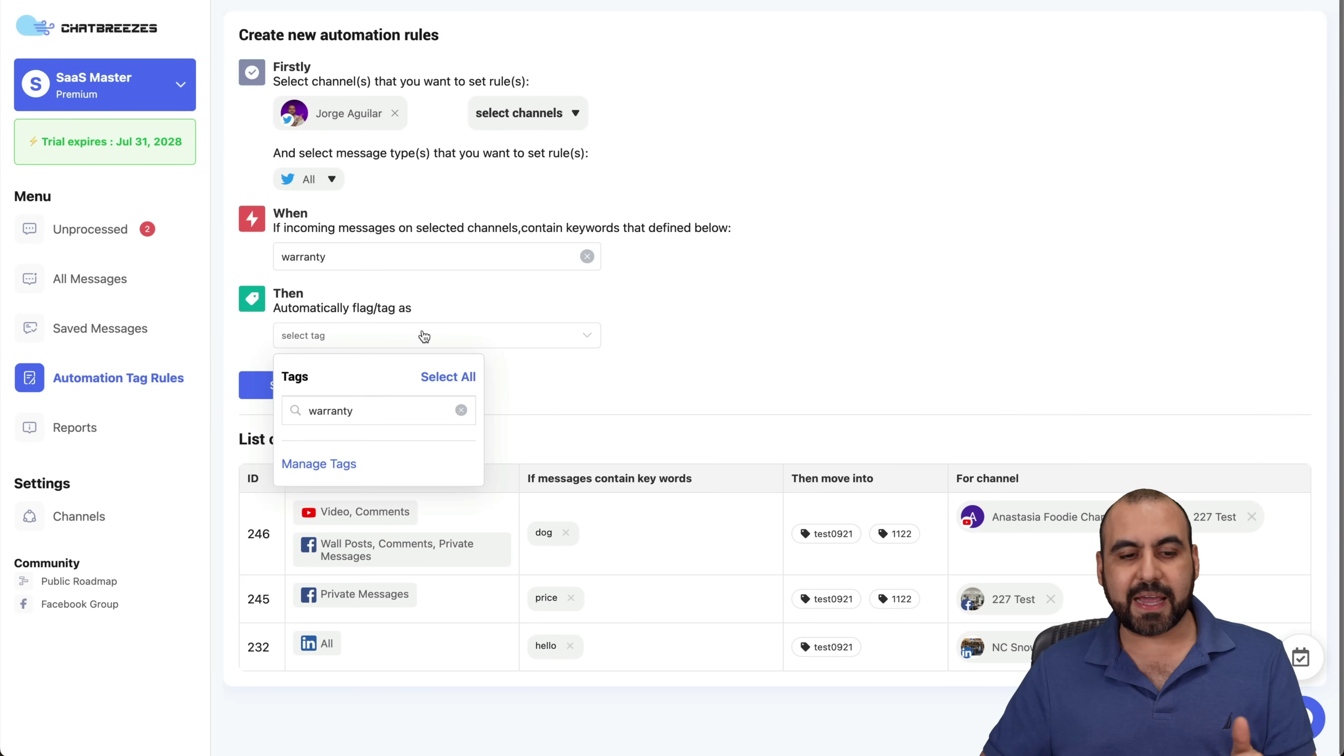
left_click(335, 464)
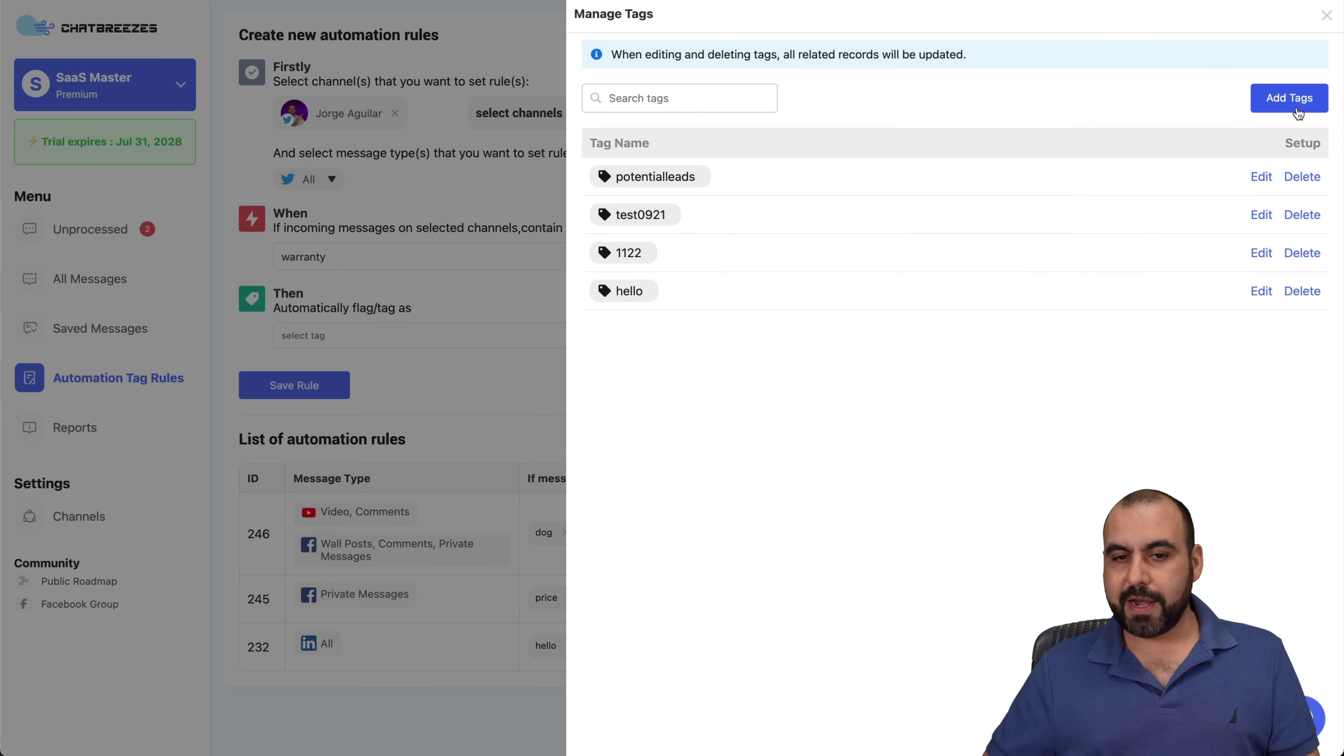
left_click(1271, 110)
left_click(888, 401)
type("warranty")
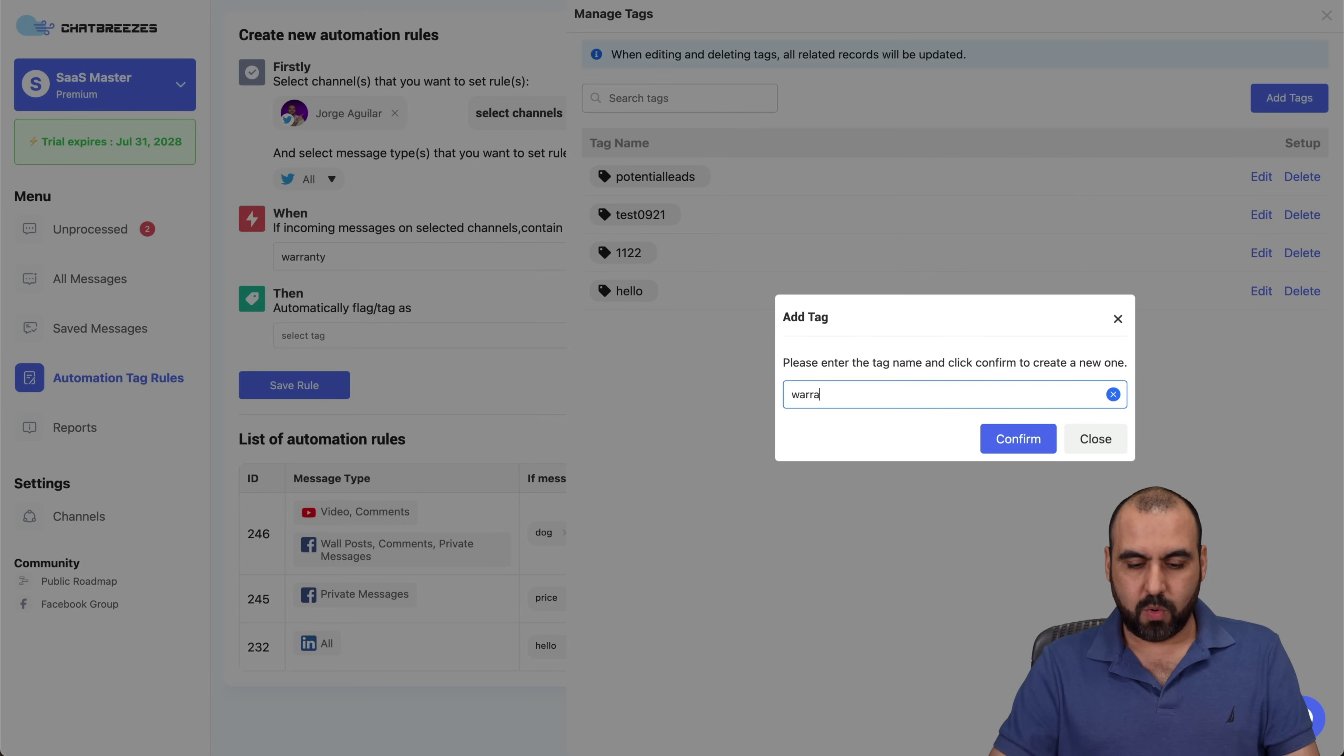
left_click(1007, 441)
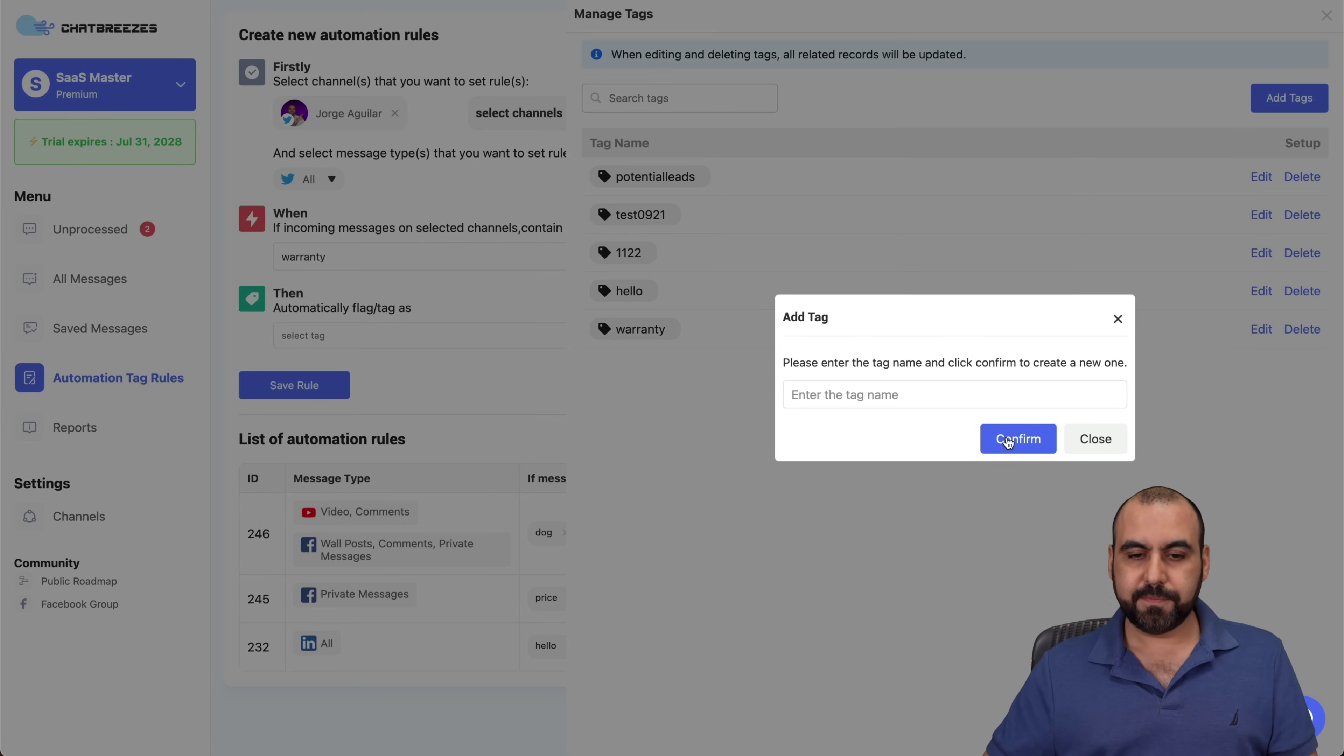
left_click(1094, 439)
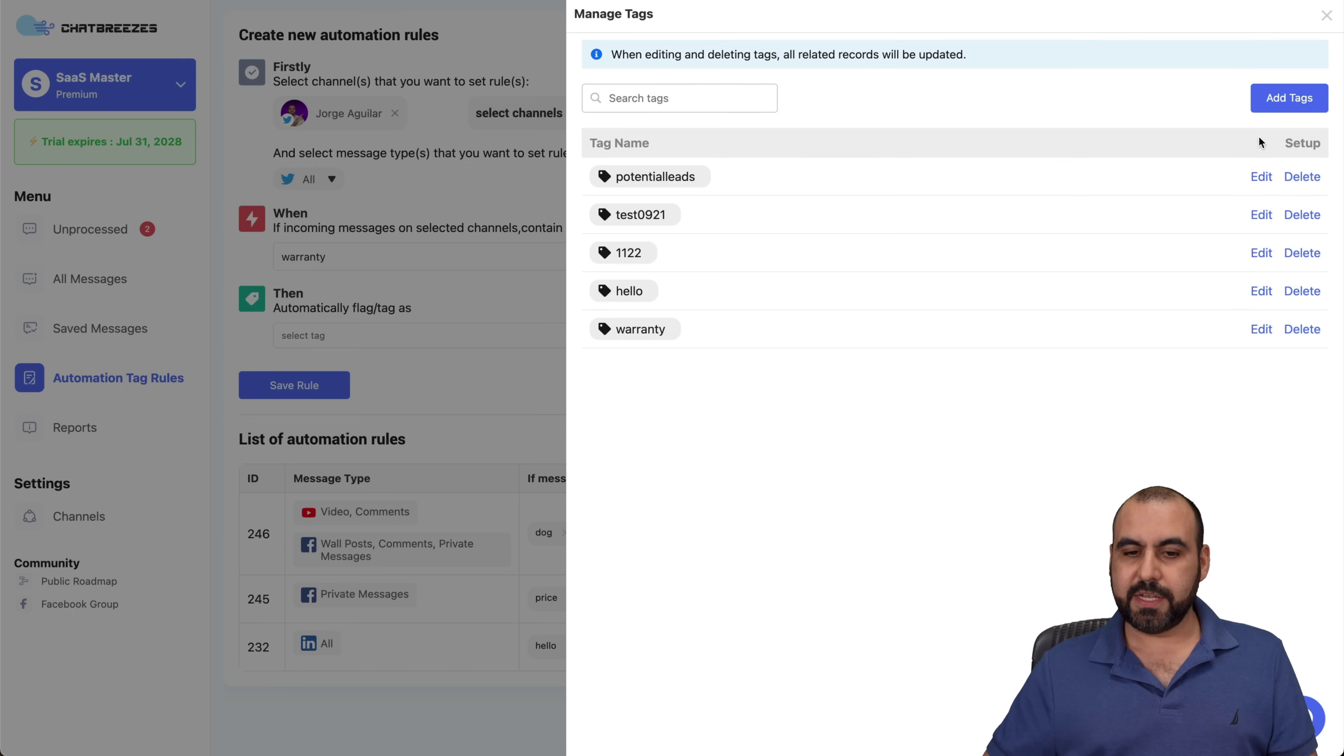
left_click(388, 380)
- Choose the warranty tag as the one the new rule applies automatically
left_click(384, 336)
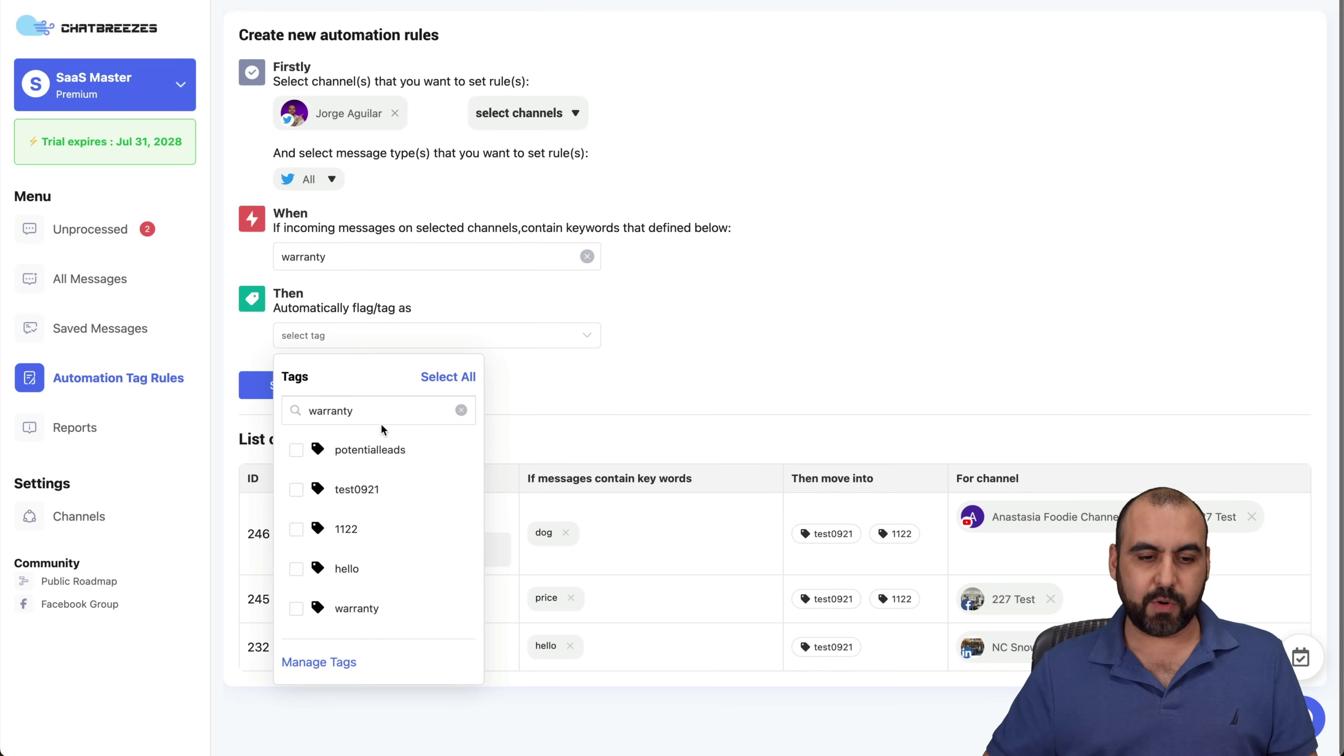
left_click(296, 608)
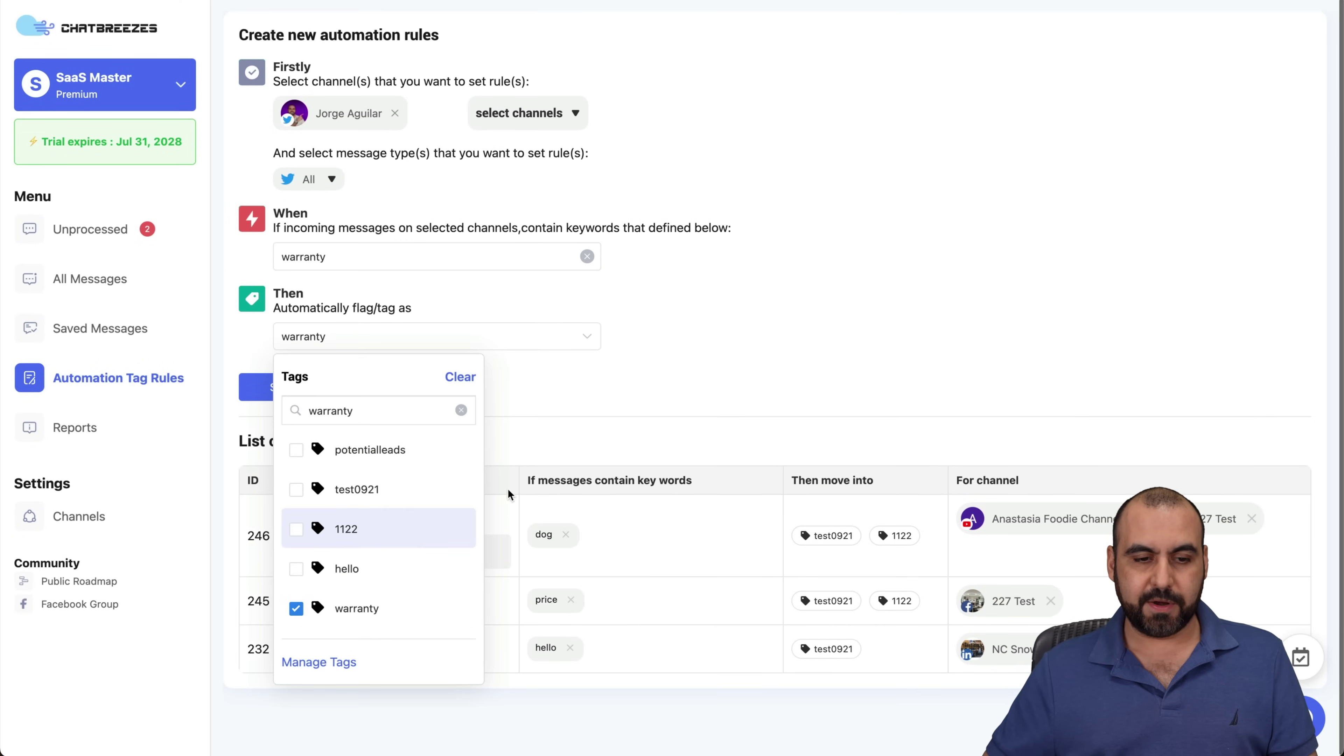
- Save the new automation rule that tags Twitter messages containing the keyword "warranty"
left_click(722, 377)
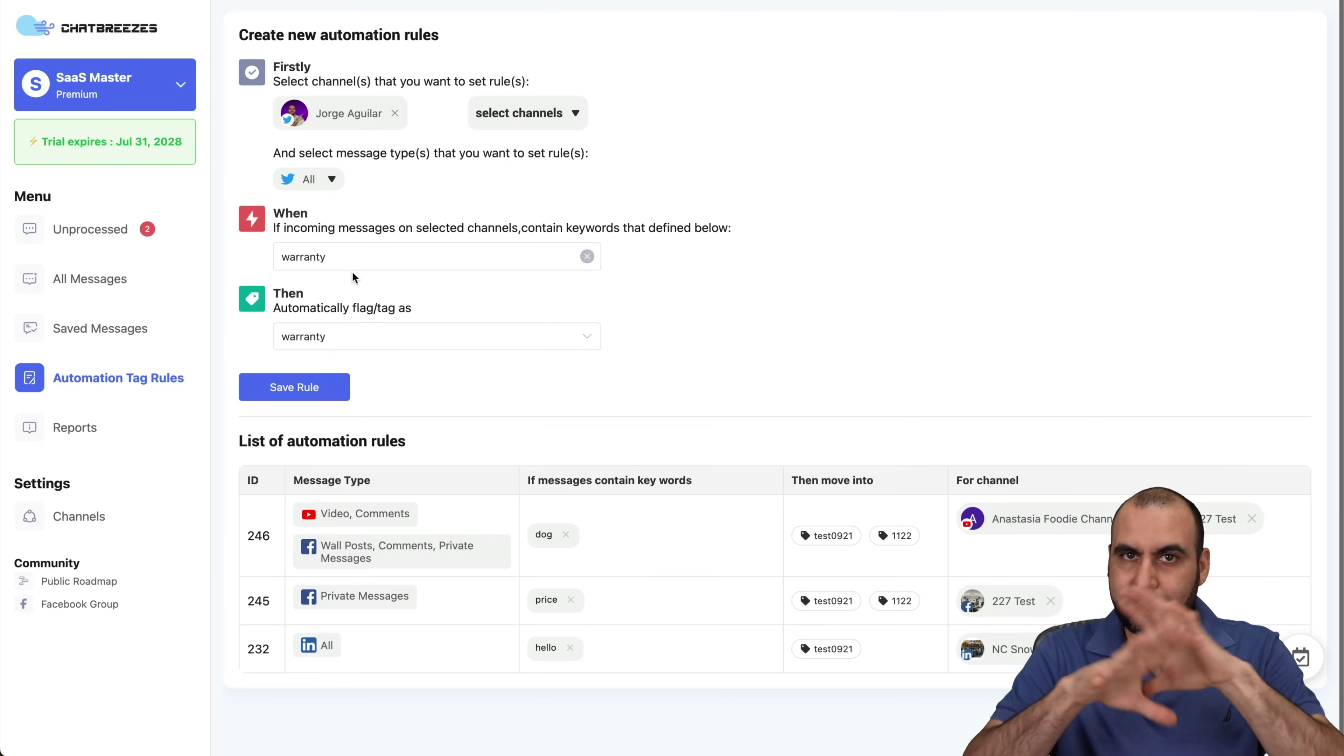
left_click(301, 398)
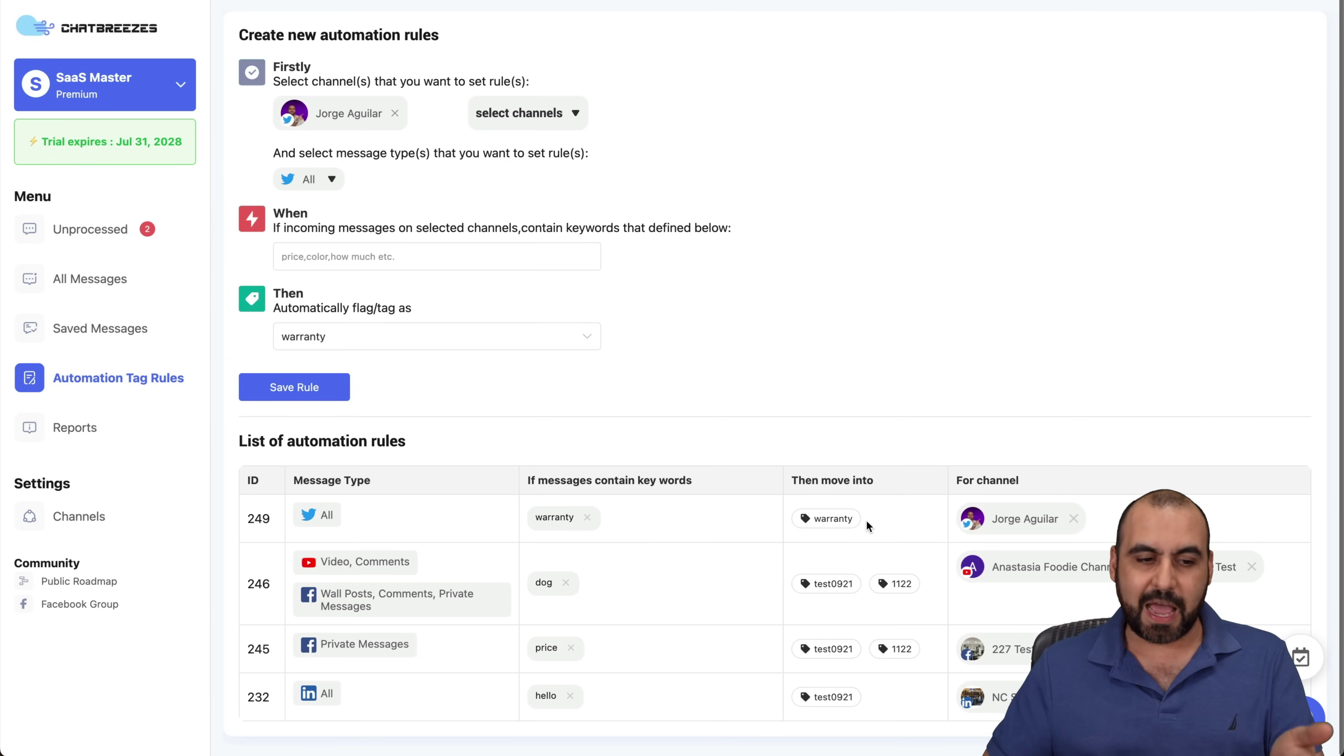
- Review the conversation reports, including the platform, message type and tag distributions and the engaged users
left_click(72, 427)
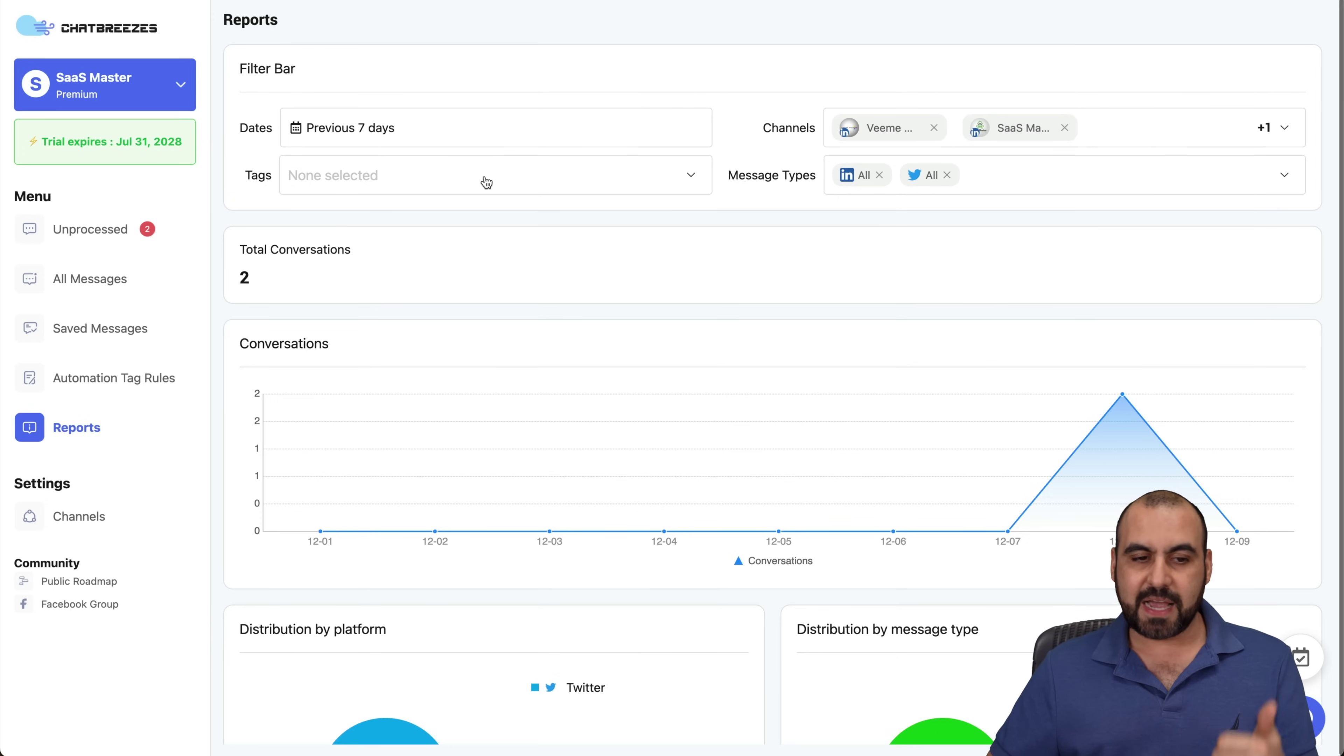
scroll(378, 282, "down", 6)
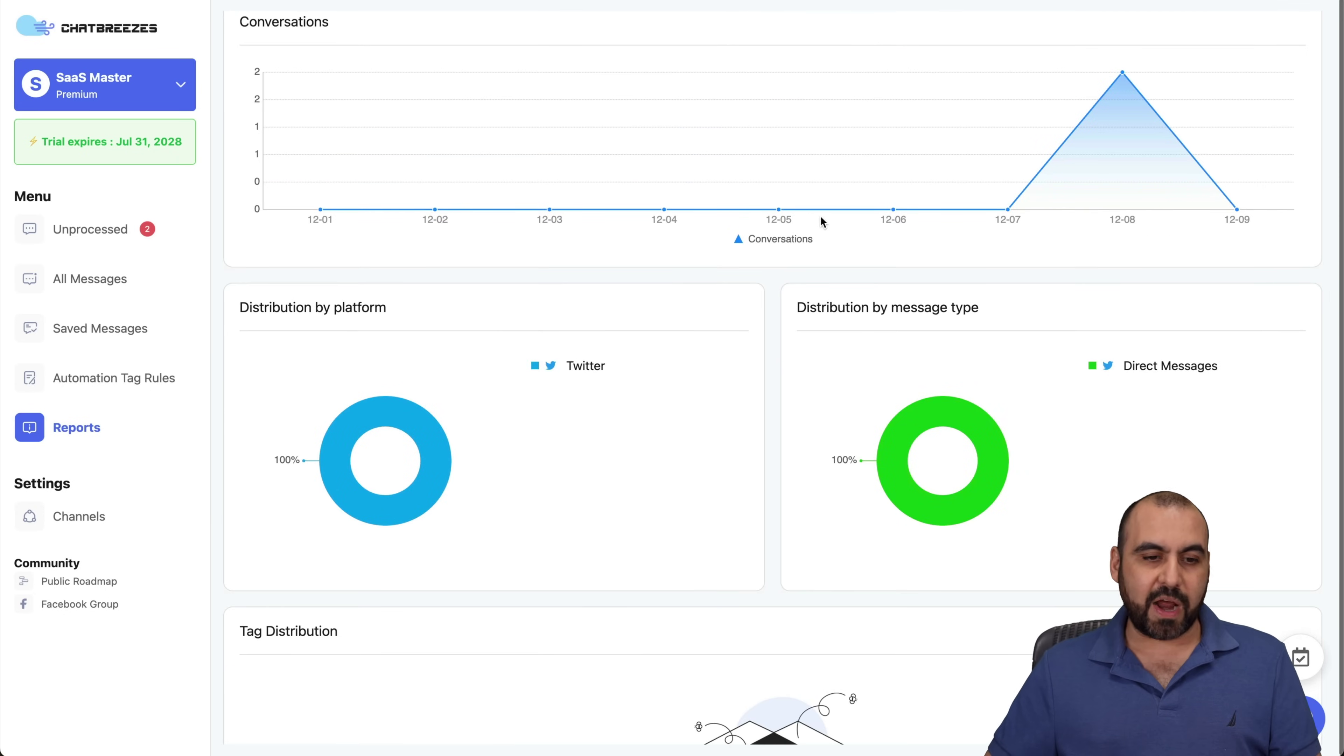
scroll(503, 339, "down", 2)
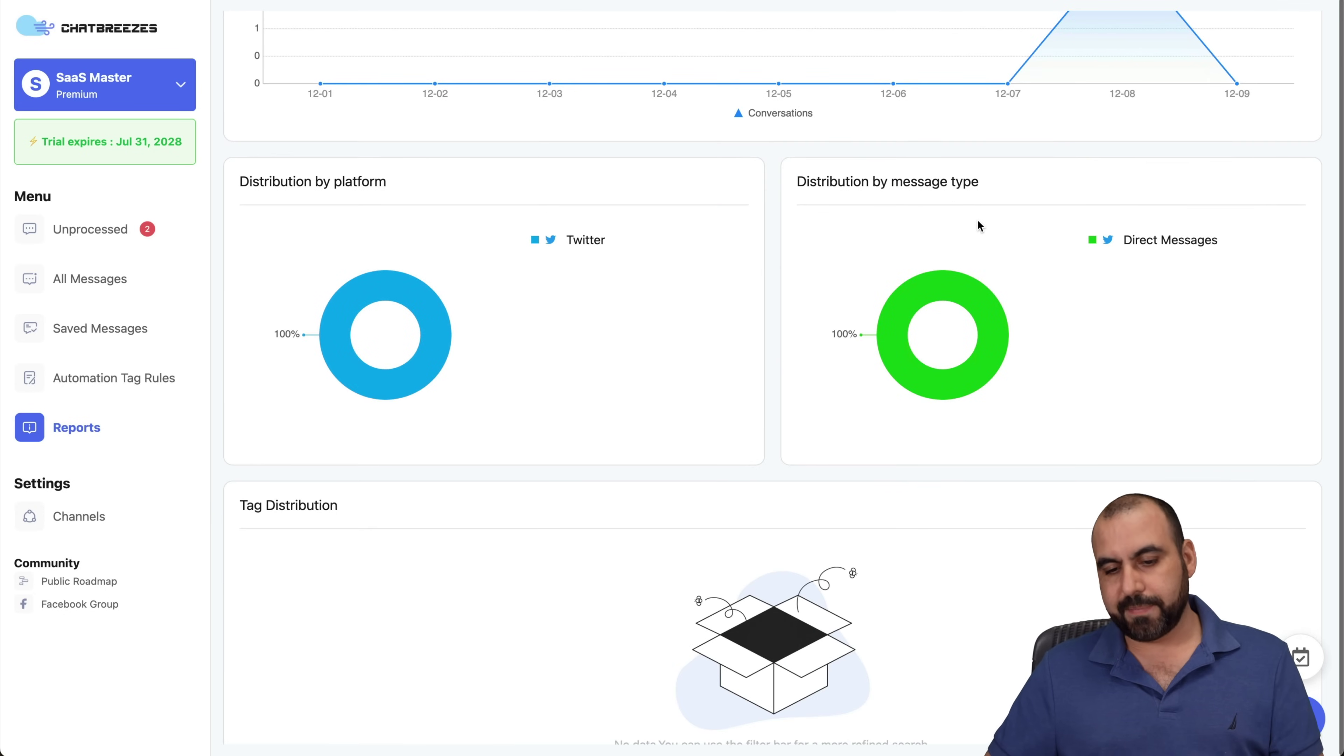
scroll(977, 220, "down", 5)
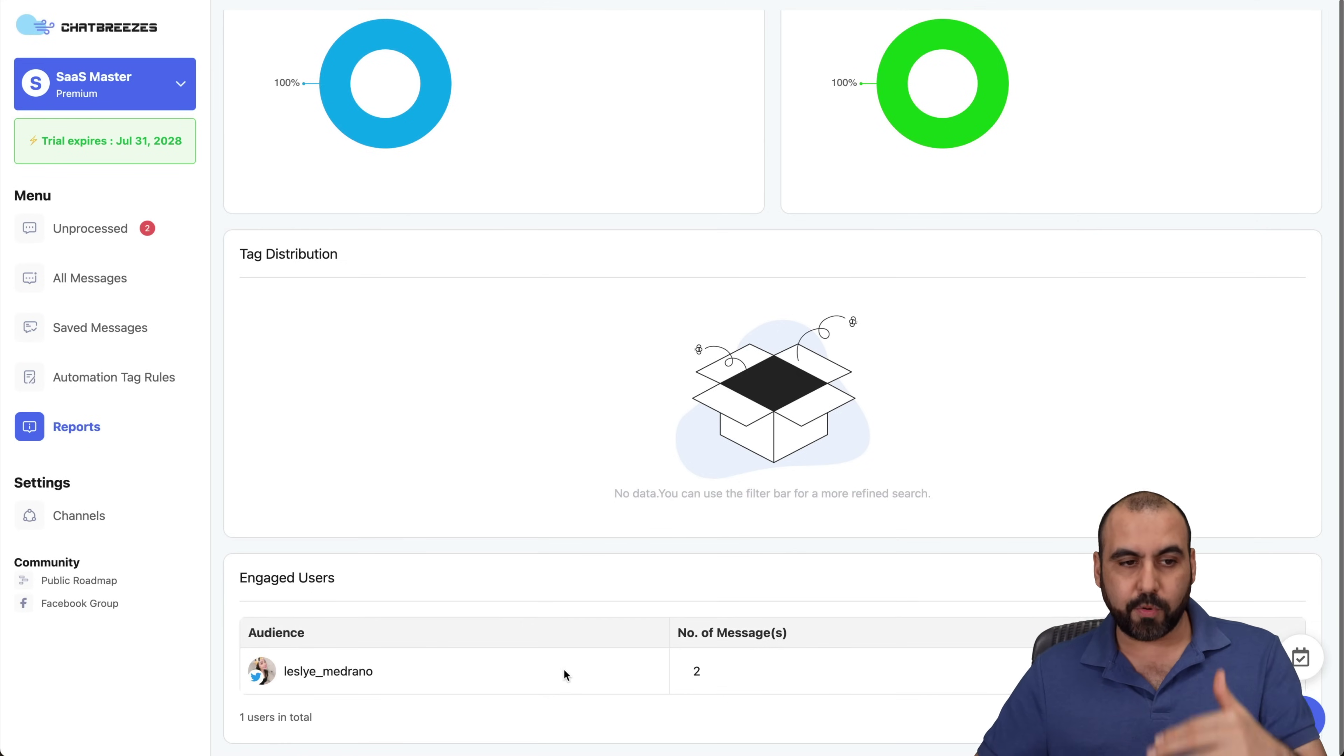
scroll(480, 393, "up", 13)
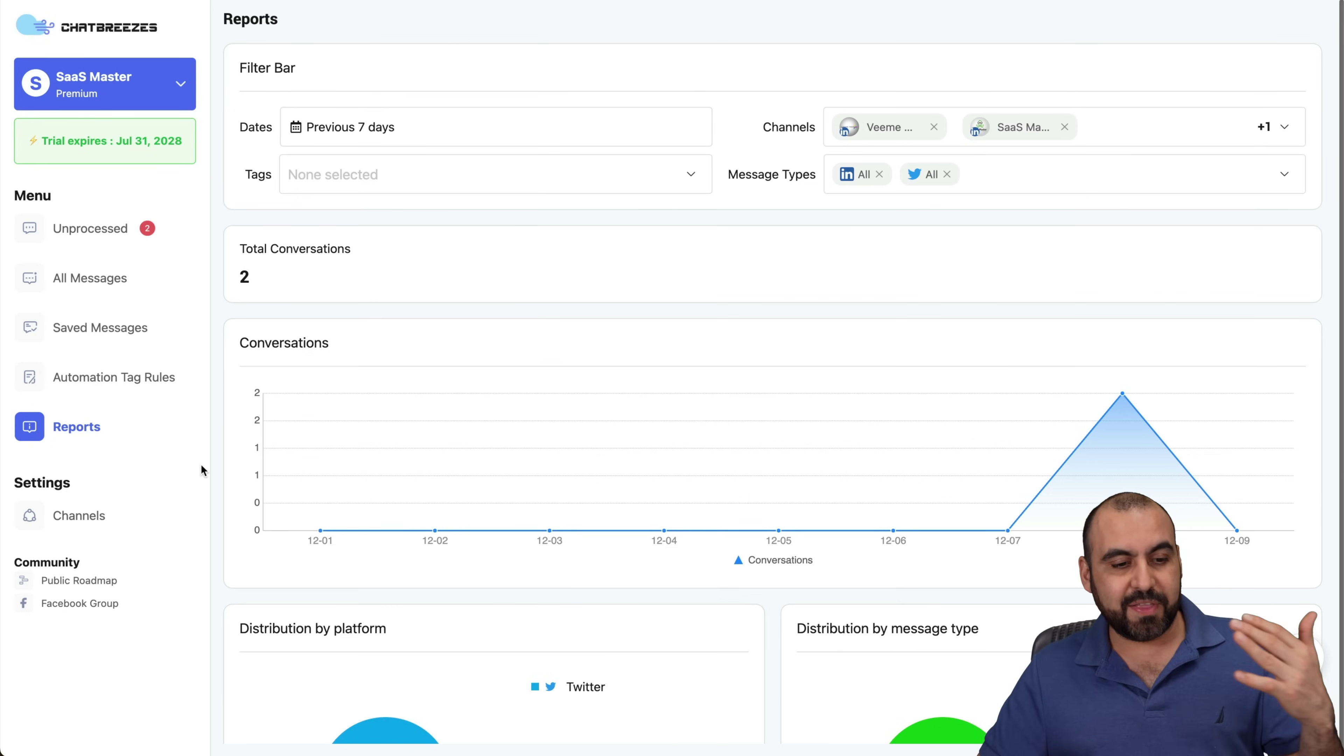
- View the connected channels and available platforms in the settings, and return to the unprocessed messages
left_click(107, 512)
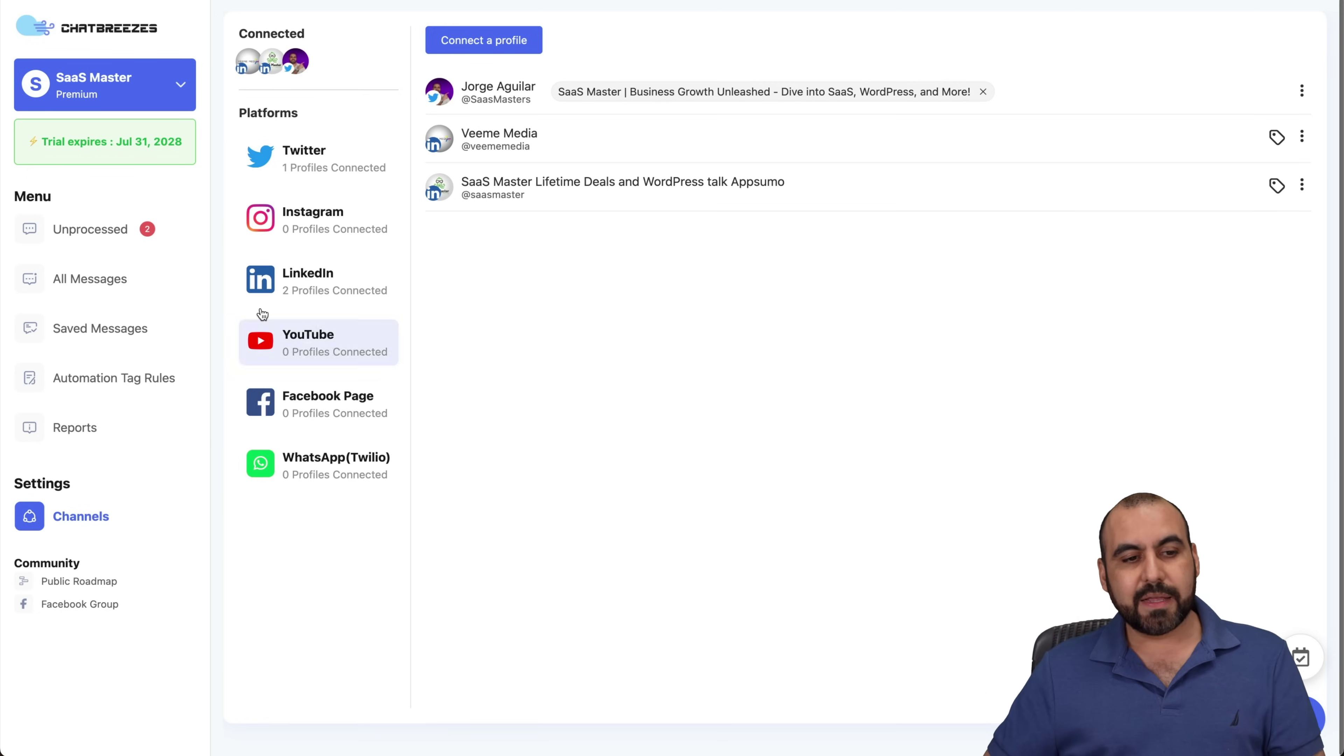
left_click(118, 228)
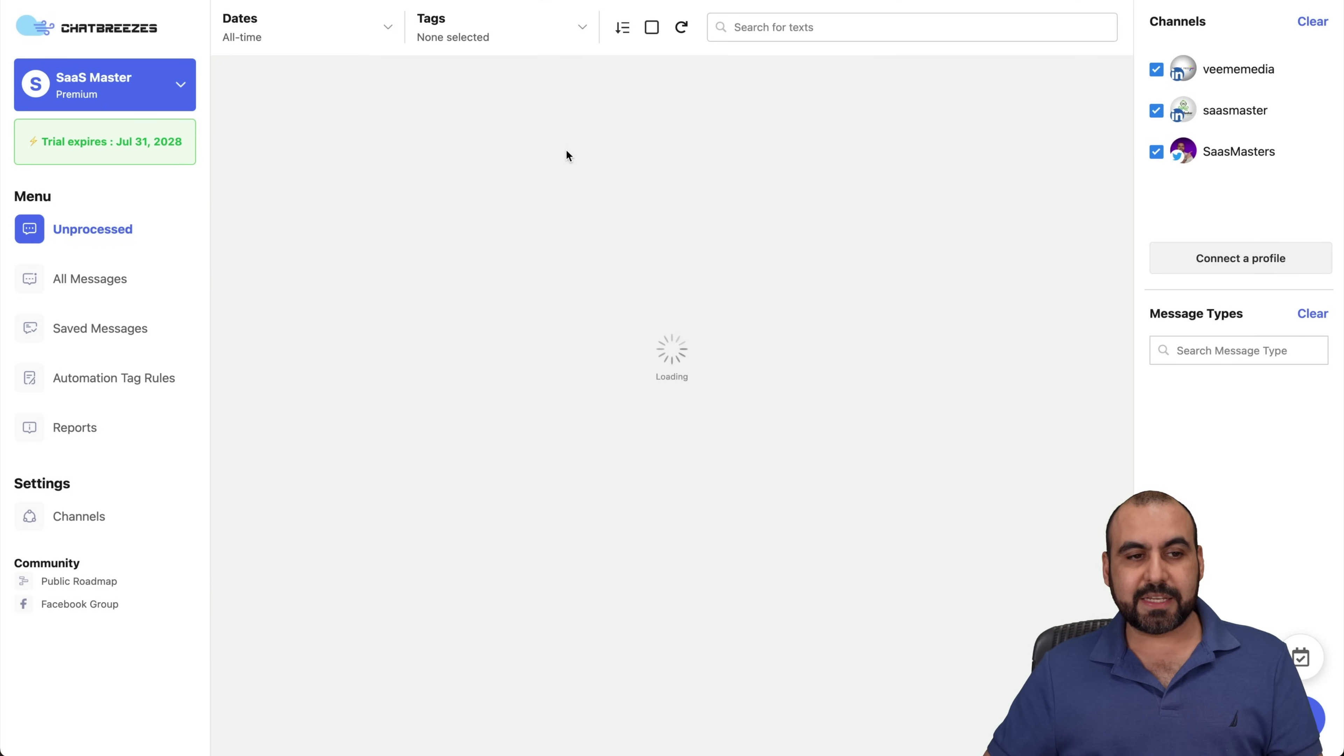